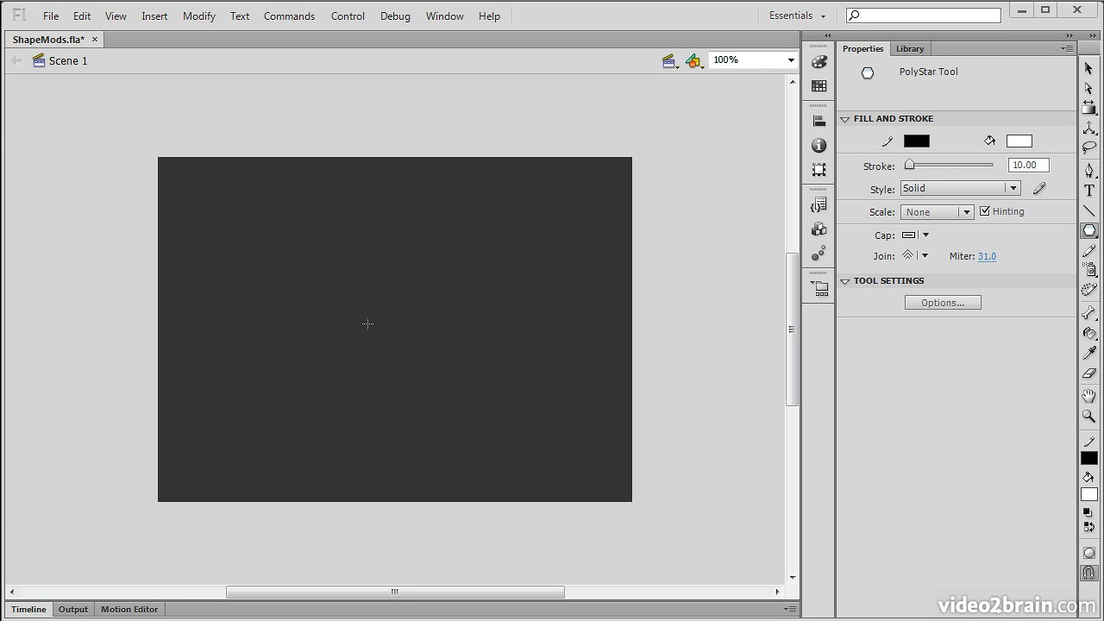
- Draw a five-pointed white star with a black outline, about 332 by 316 px, and move it down to about Y 41
{"action": "mouse_move", "coordinate": [385, 323]}
{"action": "left_mouse_down"}
{"action": "mouse_move", "coordinate": [449, 408]}
{"action": "mouse_move", "coordinate": [540, 439]}
{"action": "mouse_move", "coordinate": [438, 450]}
{"action": "mouse_move", "coordinate": [419, 466]}
{"action": "mouse_move", "coordinate": [463, 468]}
{"action": "mouse_move", "coordinate": [562, 420]}
{"action": "mouse_move", "coordinate": [584, 323]}
{"action": "mouse_move", "coordinate": [550, 234]}
{"action": "mouse_move", "coordinate": [443, 173]}
{"action": "mouse_move", "coordinate": [472, 200]}
{"action": "left_mouse_up"}
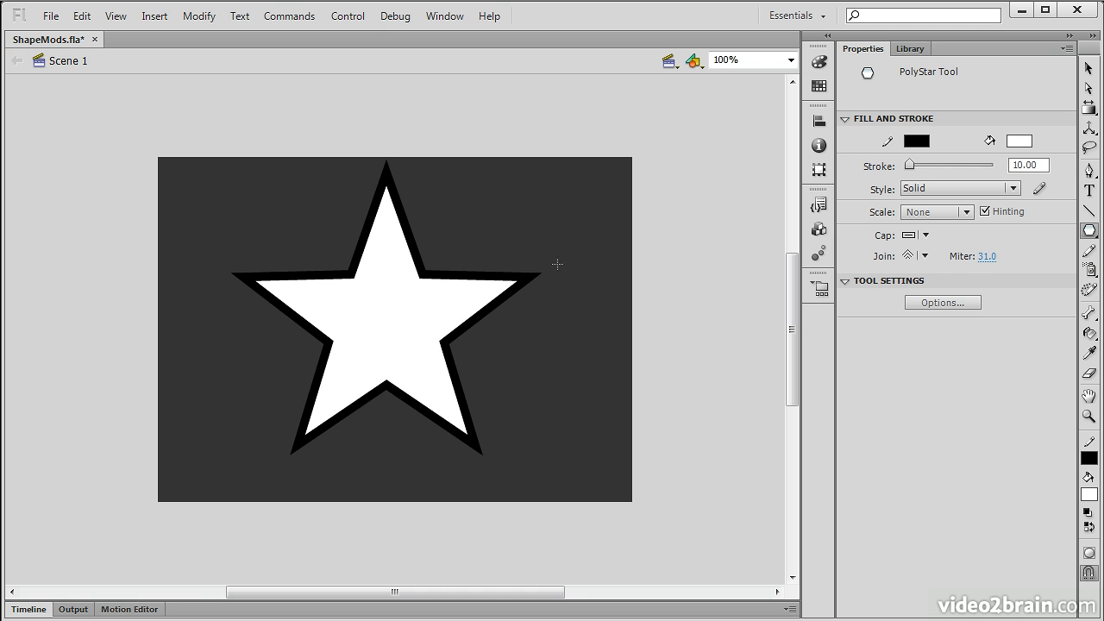
{"action": "left_click", "coordinate": [1089, 67]}
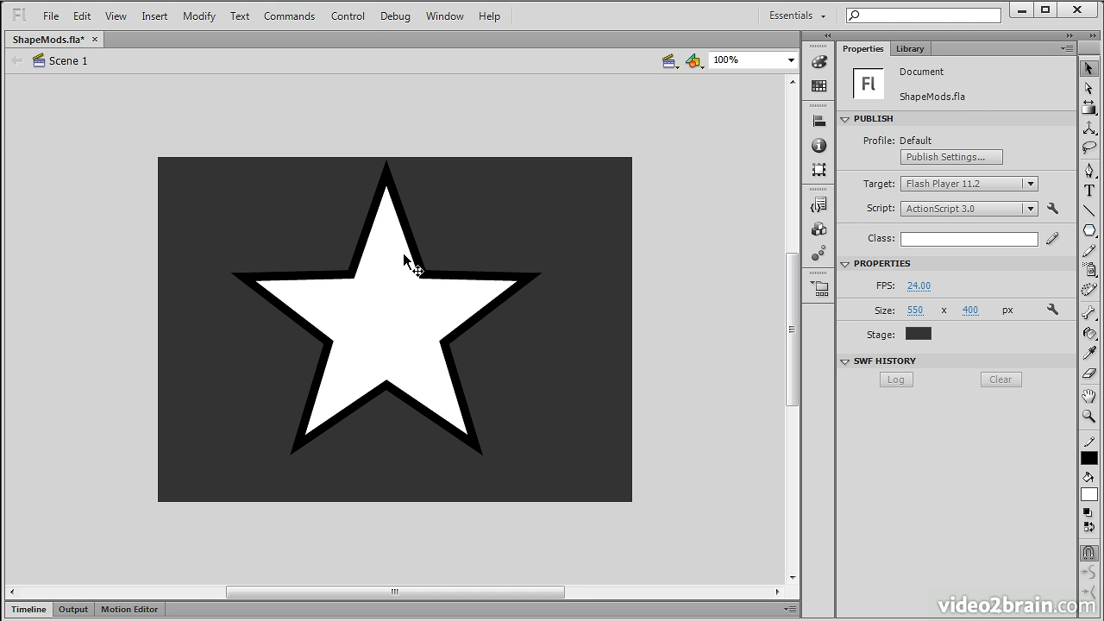
{"action": "double_click", "coordinate": [380, 318]}
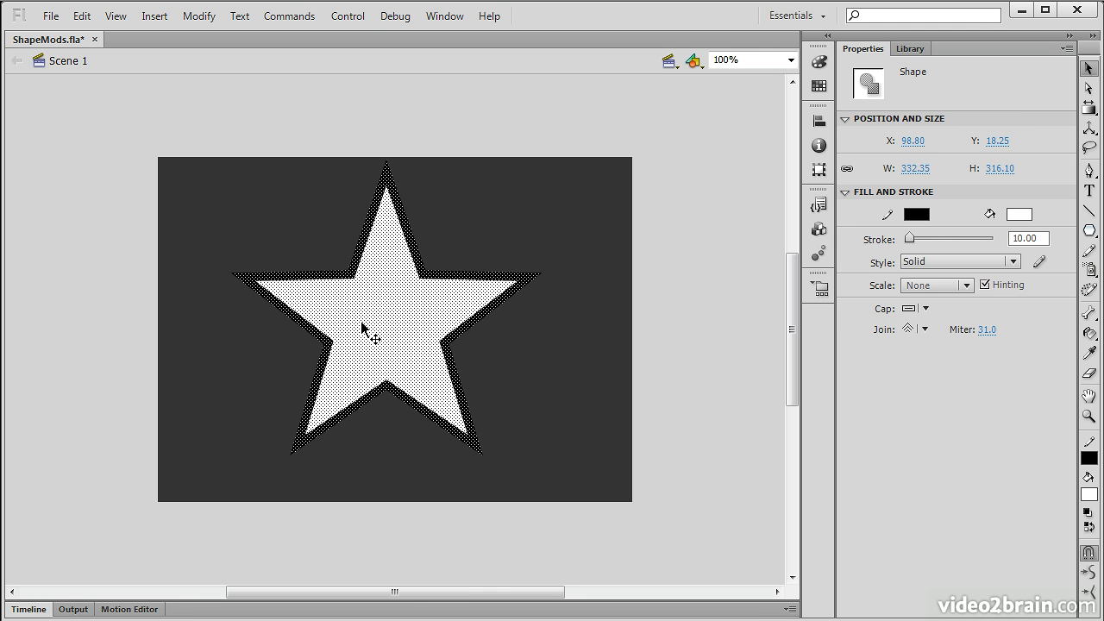
{"action": "mouse_move", "coordinate": [387, 313]}
{"action": "left_mouse_down"}
{"action": "mouse_move", "coordinate": [360, 320]}
{"action": "mouse_move", "coordinate": [384, 326]}
{"action": "left_mouse_up"}
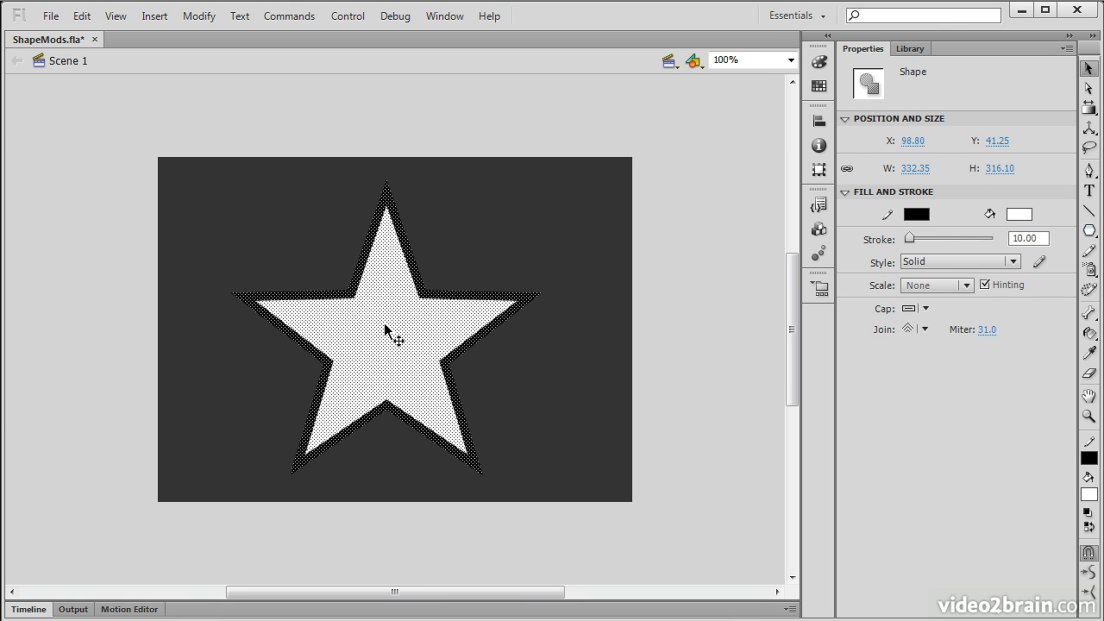
{"action": "left_click", "coordinate": [541, 344]}
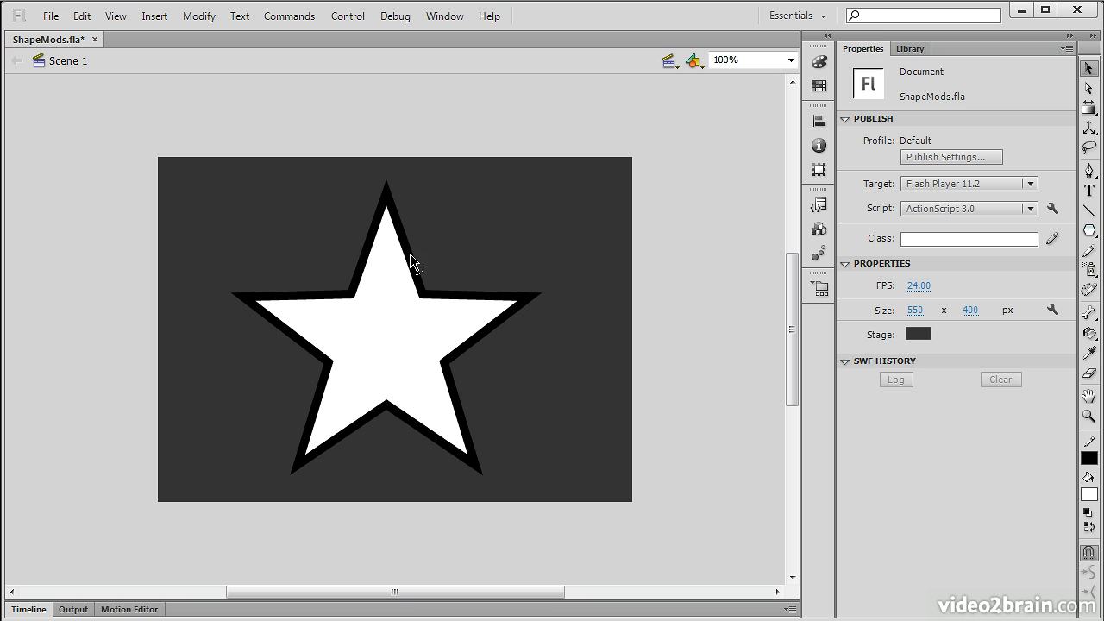
- Bend the straight edges of the star's arms inward into concave curves
{"action": "left_click_drag", "start_coordinate": [410, 261], "coordinate": [376, 273]}
{"action": "left_click_drag", "start_coordinate": [281, 296], "coordinate": [289, 346]}
{"action": "left_click_drag", "start_coordinate": [473, 303], "coordinate": [466, 340]}
{"action": "left_click_drag", "start_coordinate": [459, 392], "coordinate": [421, 427]}
{"action": "left_click_drag", "start_coordinate": [342, 434], "coordinate": [333, 439]}
{"action": "left_click_drag", "start_coordinate": [317, 399], "coordinate": [323, 404]}
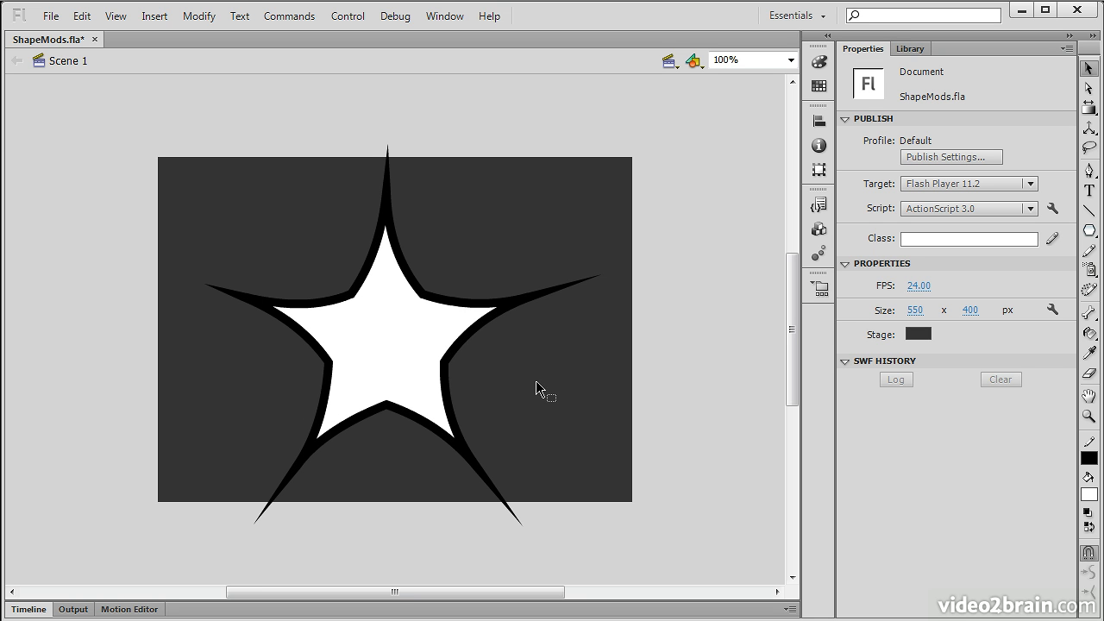
- Apply Smooth to the whole star, including its fill and outline
{"action": "double_click", "coordinate": [413, 349]}
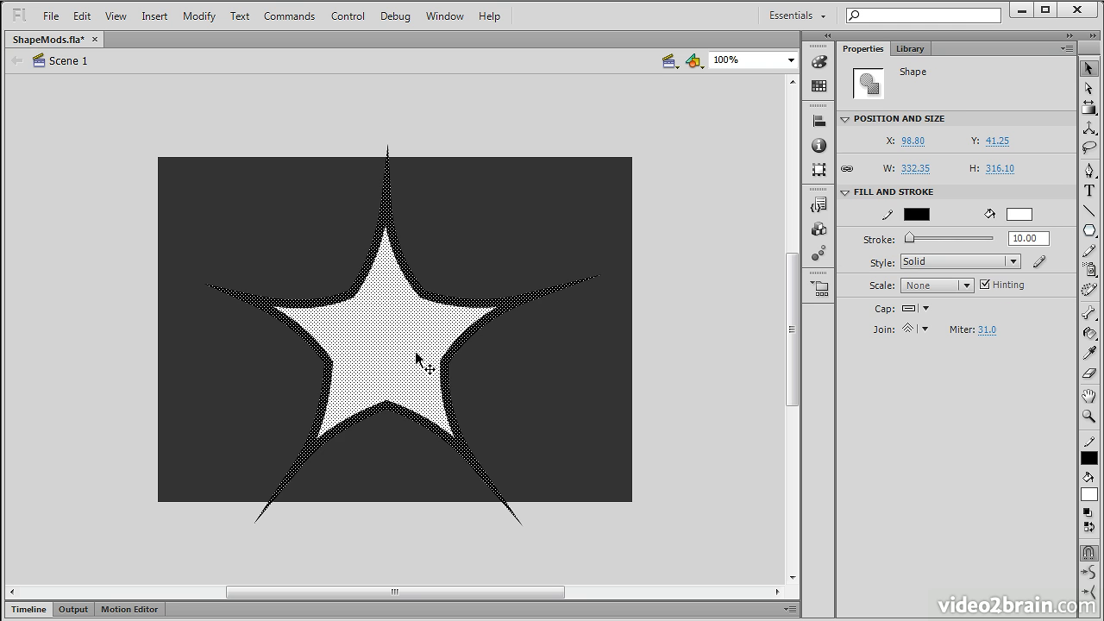
{"action": "left_click", "coordinate": [188, 19]}
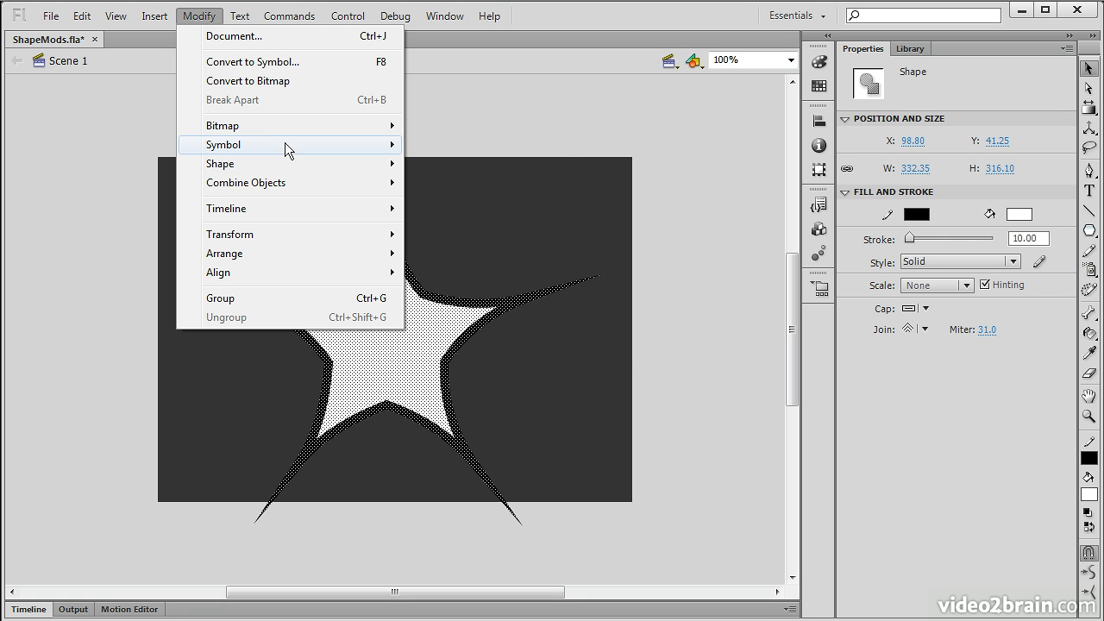
{"action": "mouse_move", "coordinate": [279, 168]}
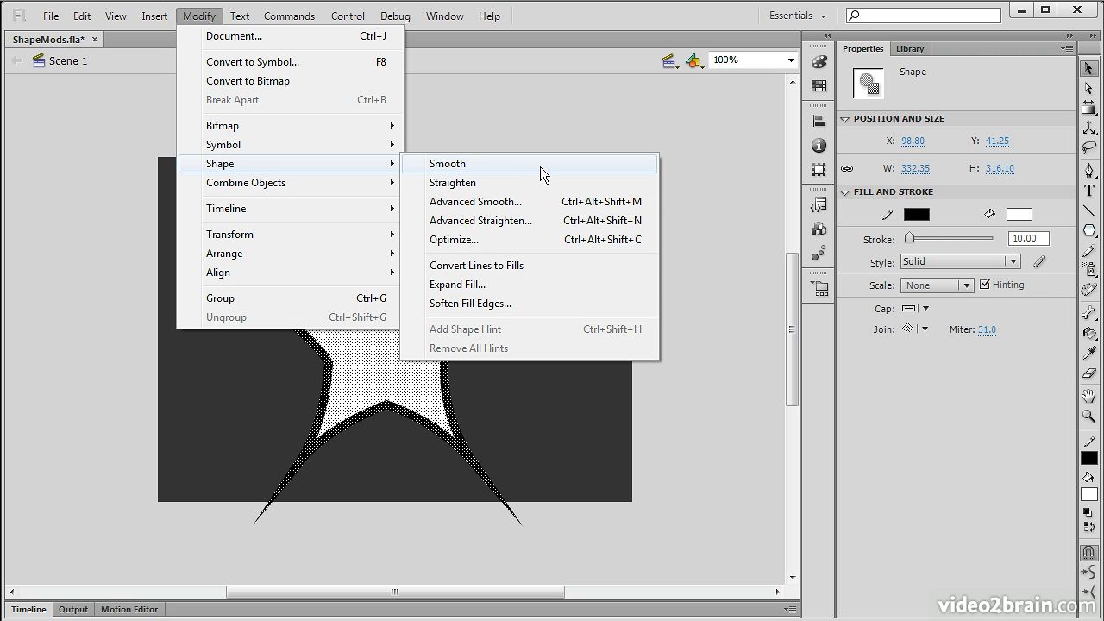
{"action": "left_click", "coordinate": [476, 163]}
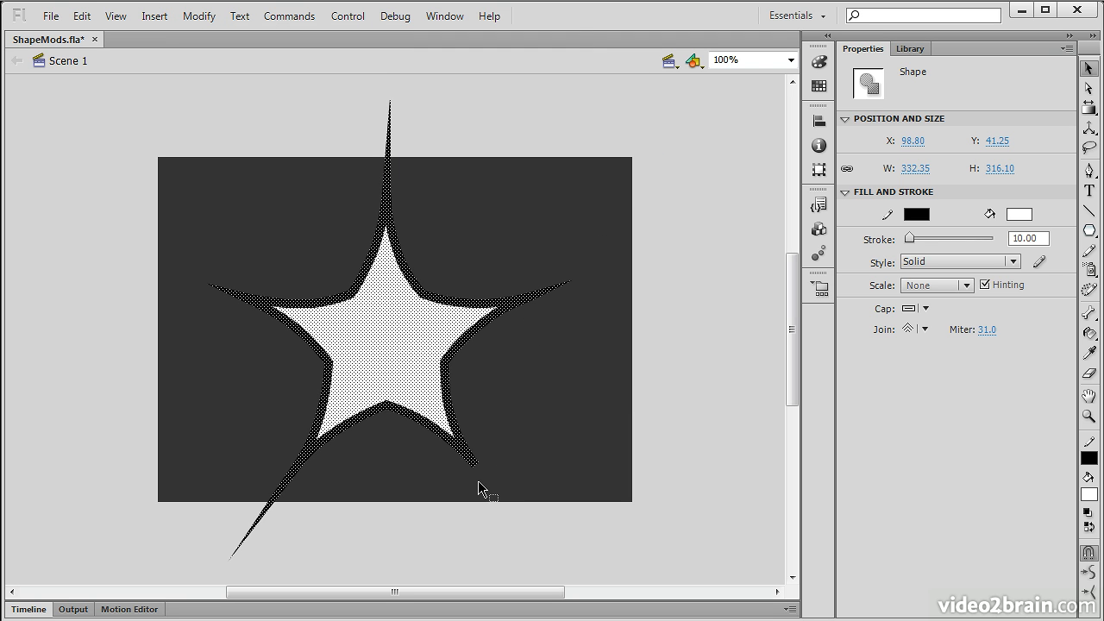
{"action": "left_click", "coordinate": [484, 399]}
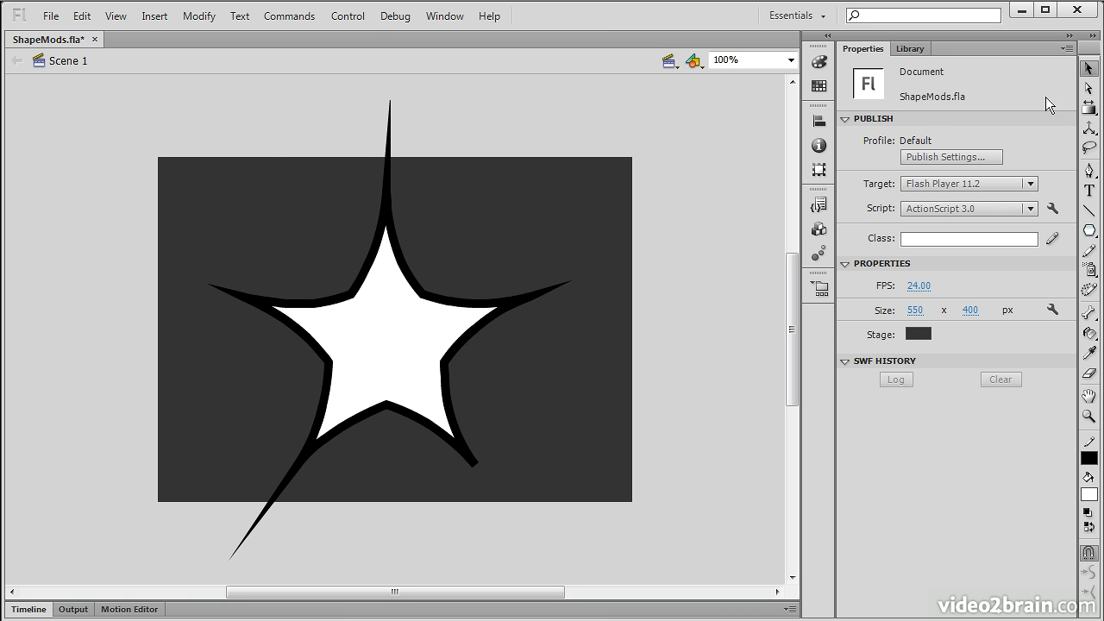
- Display the smoothed star's anchor points and undo the smoothing
{"action": "left_click", "coordinate": [1088, 88]}
{"action": "left_click_drag", "start_coordinate": [117, 83], "coordinate": [723, 573]}
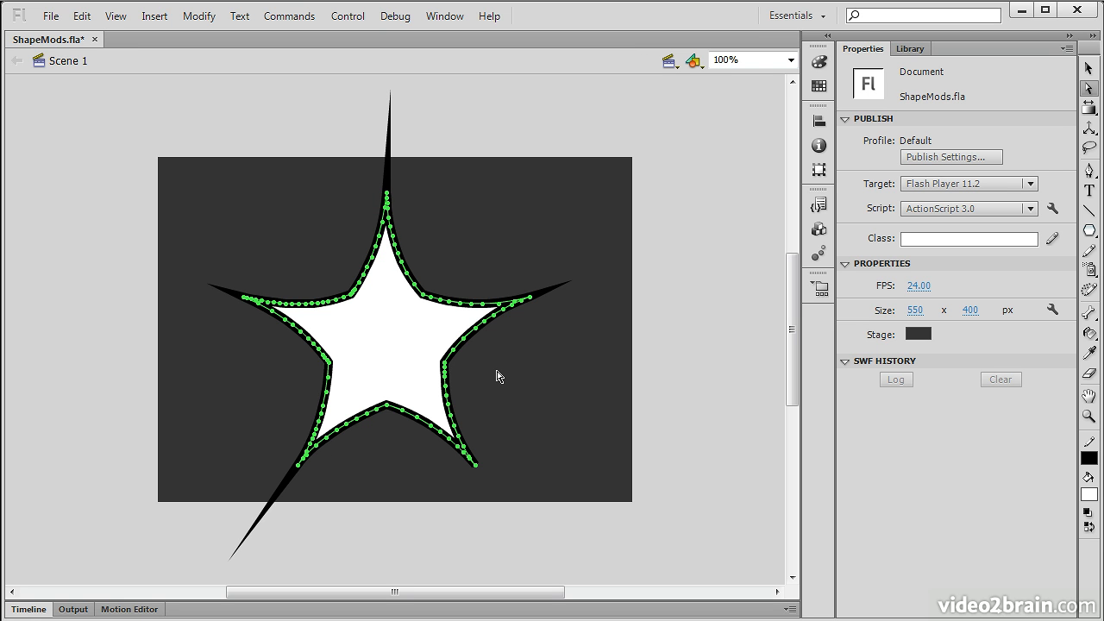
{"action": "key", "text": "q"}
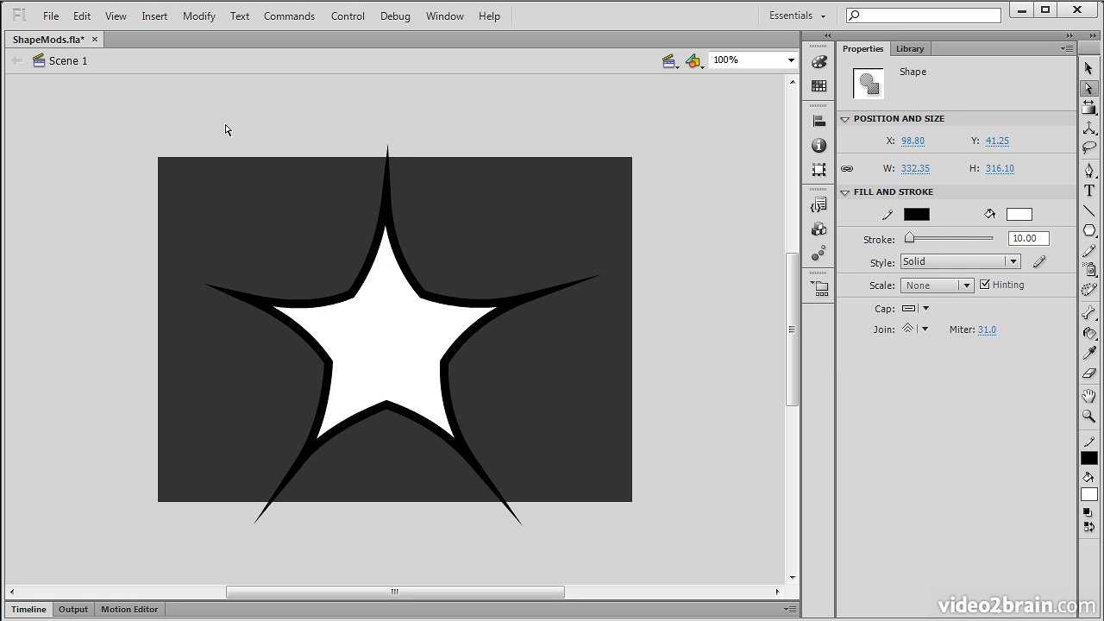
- Display the unsmoothed star's anchor points and check which shape commands are available for them
{"action": "left_click_drag", "start_coordinate": [129, 117], "coordinate": [723, 566]}
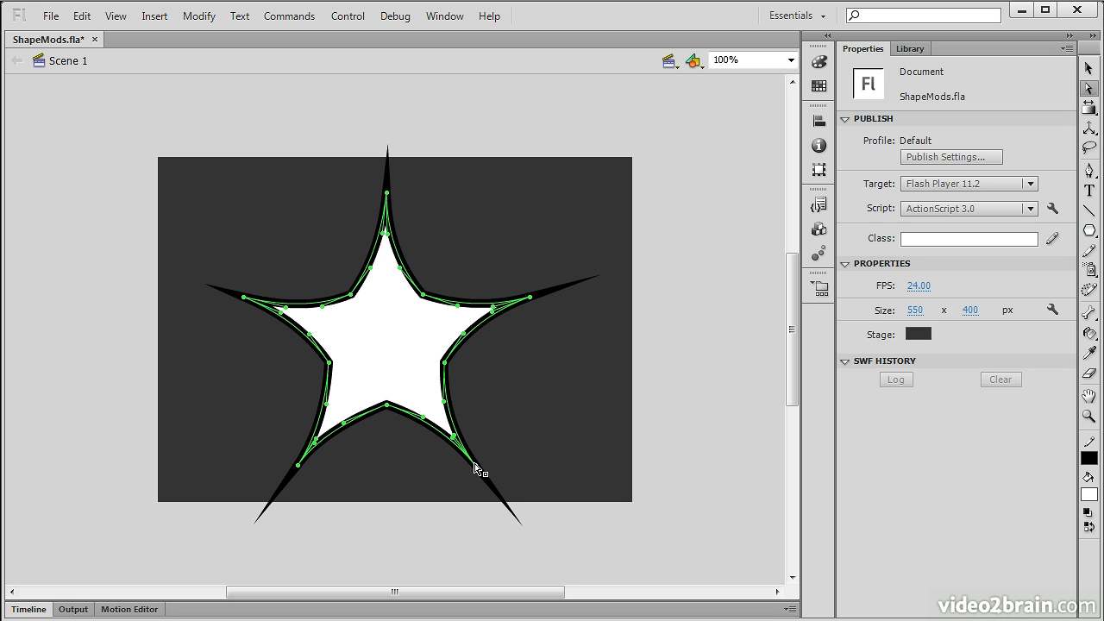
{"action": "left_click", "coordinate": [199, 19]}
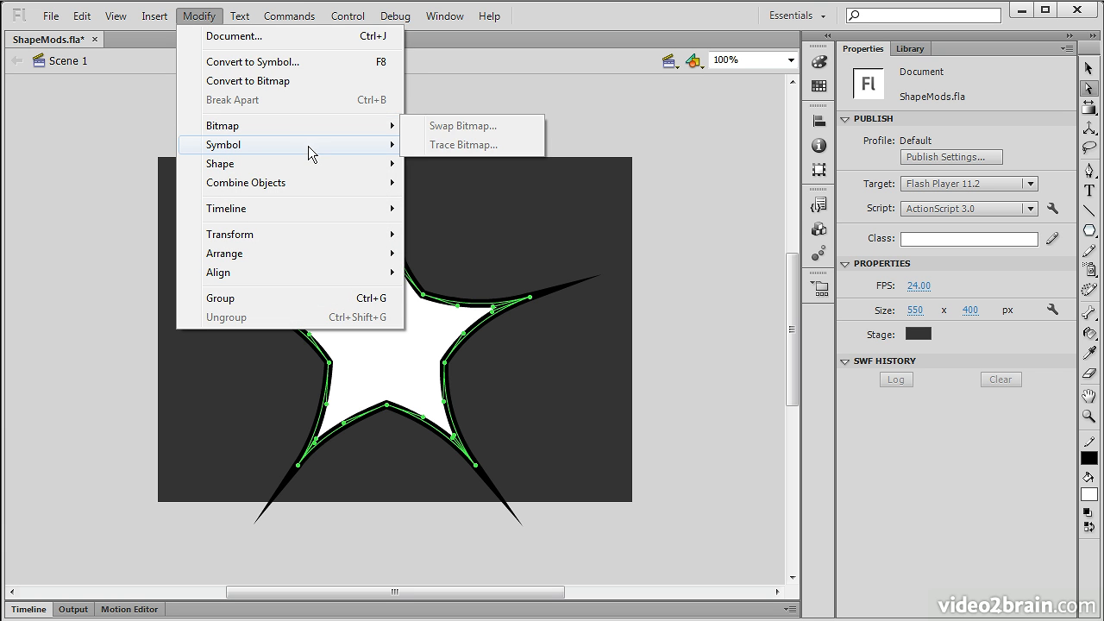
{"action": "mouse_move", "coordinate": [324, 162]}
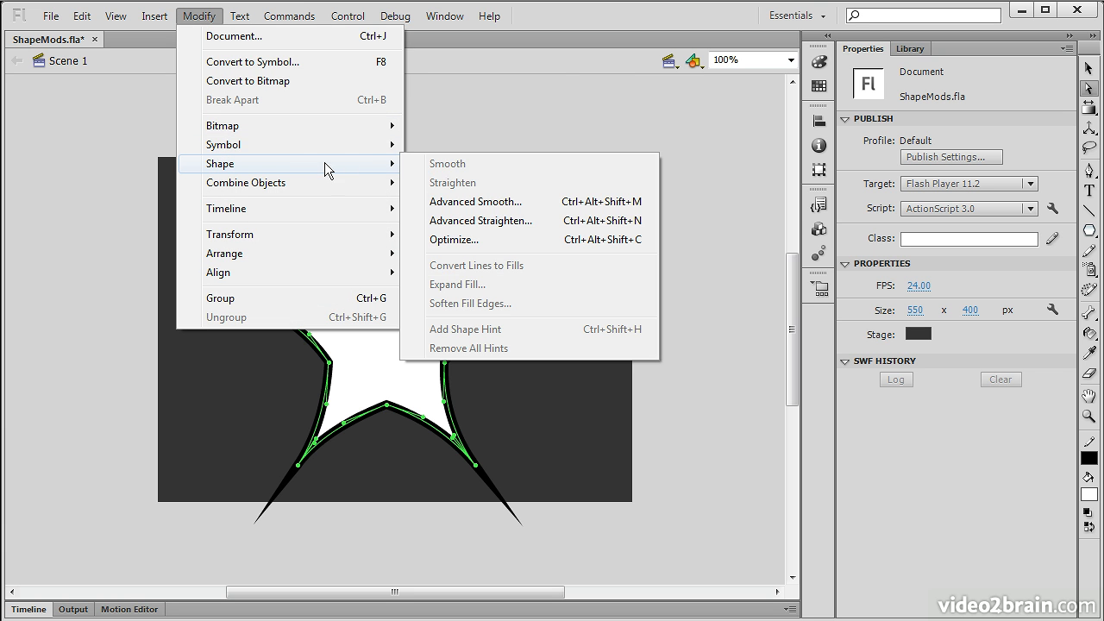
- Select the star's fill and outline as a whole shape and apply Smooth again
{"action": "left_click", "coordinate": [1089, 68]}
{"action": "left_click", "coordinate": [401, 324]}
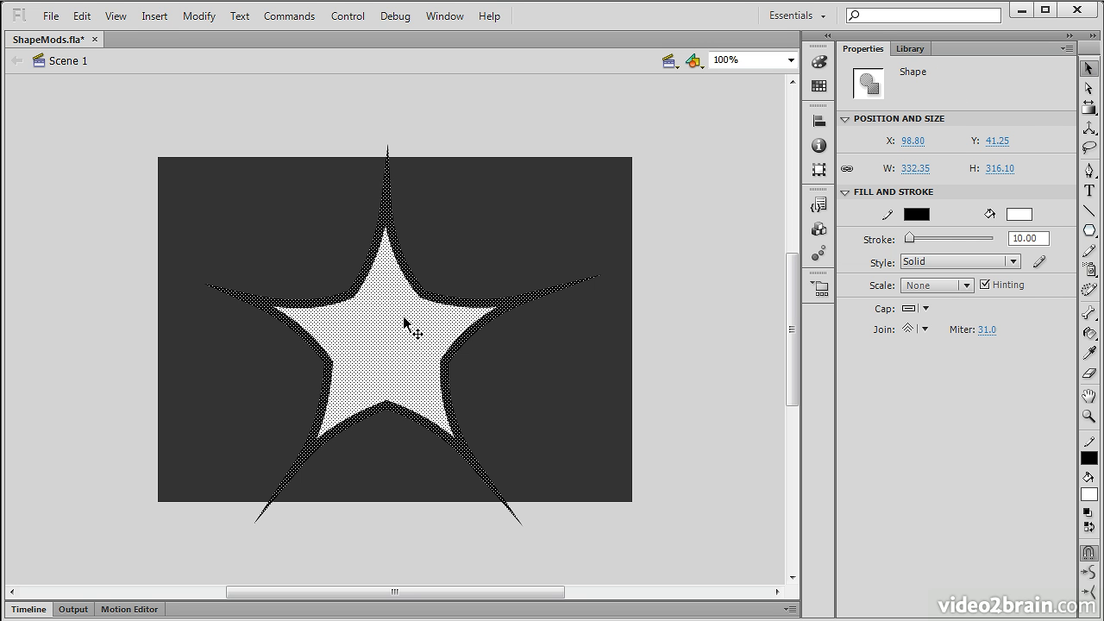
{"action": "left_click", "coordinate": [196, 19]}
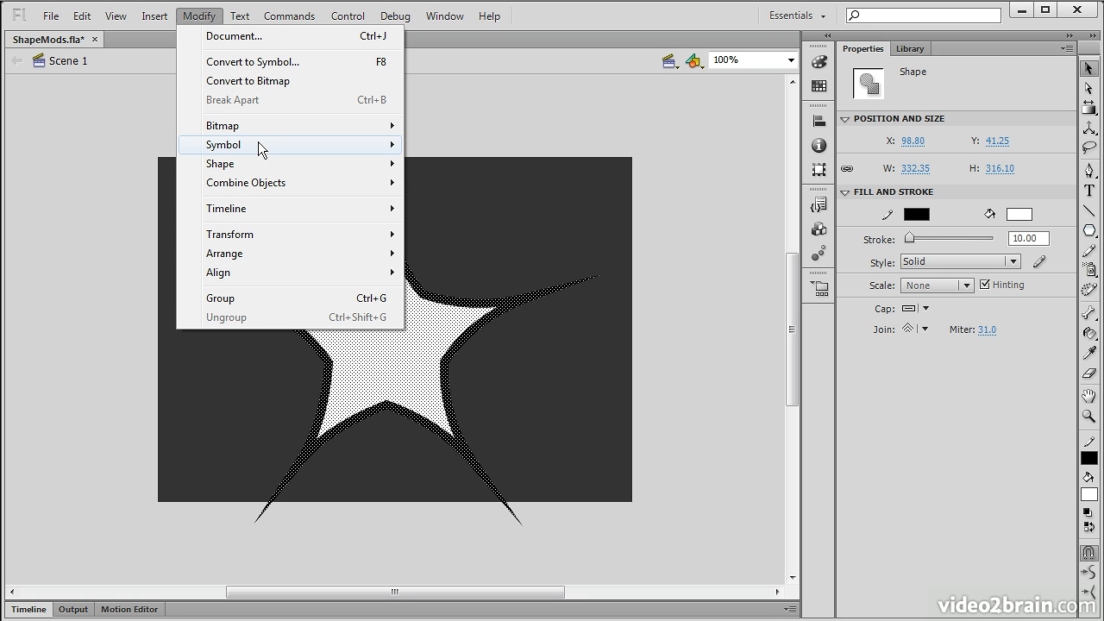
{"action": "mouse_move", "coordinate": [257, 145]}
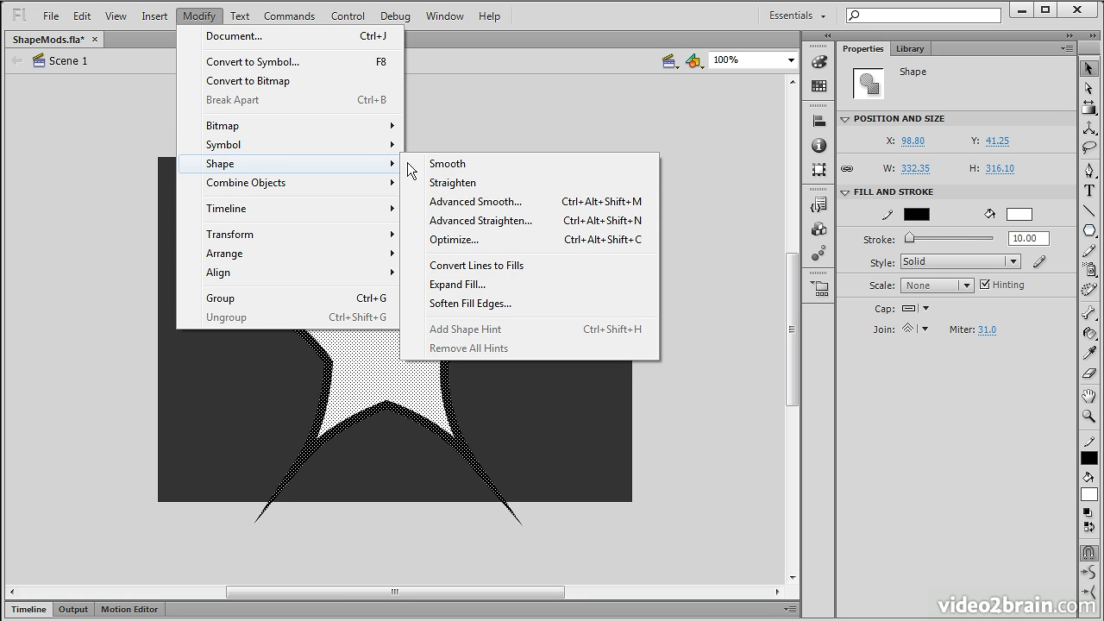
{"action": "left_click", "coordinate": [464, 165]}
- Examine the anchor points along the re-smoothed star outline and undo the second smoothing
{"action": "left_click", "coordinate": [1089, 88]}
{"action": "left_click_drag", "start_coordinate": [97, 92], "coordinate": [649, 575]}
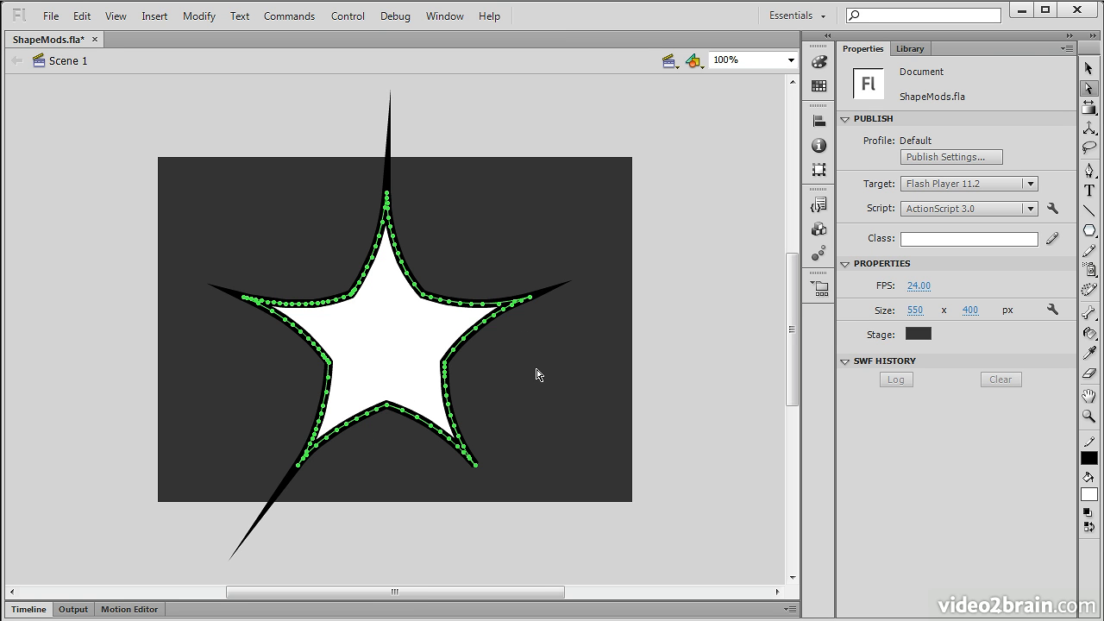
{"action": "key", "text": "ctrl+z"}
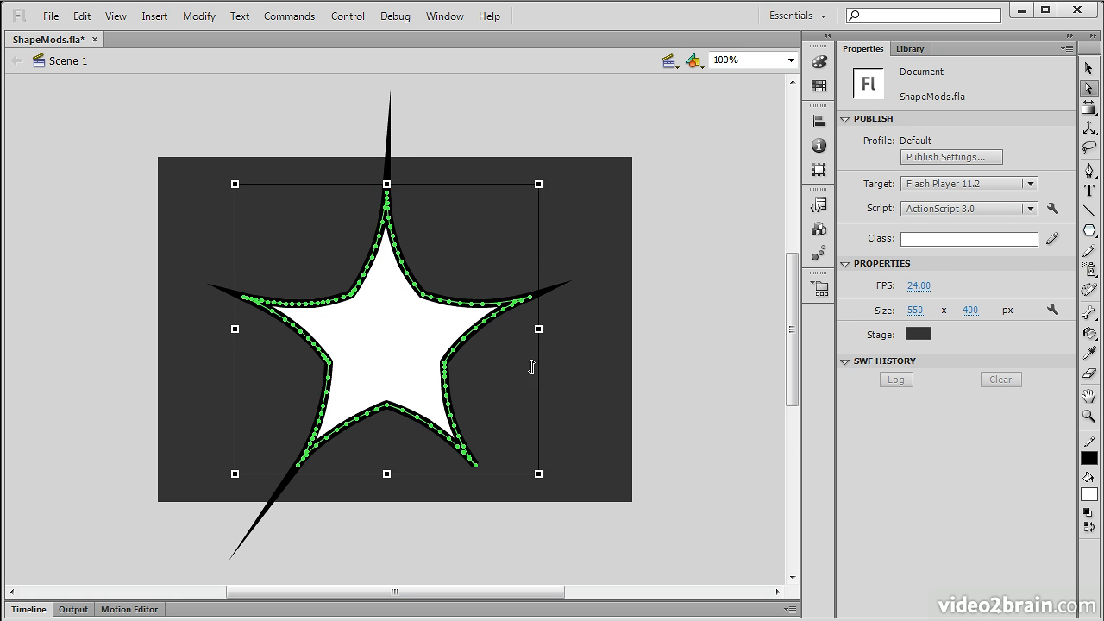
{"action": "key", "text": "ctrl+z"}
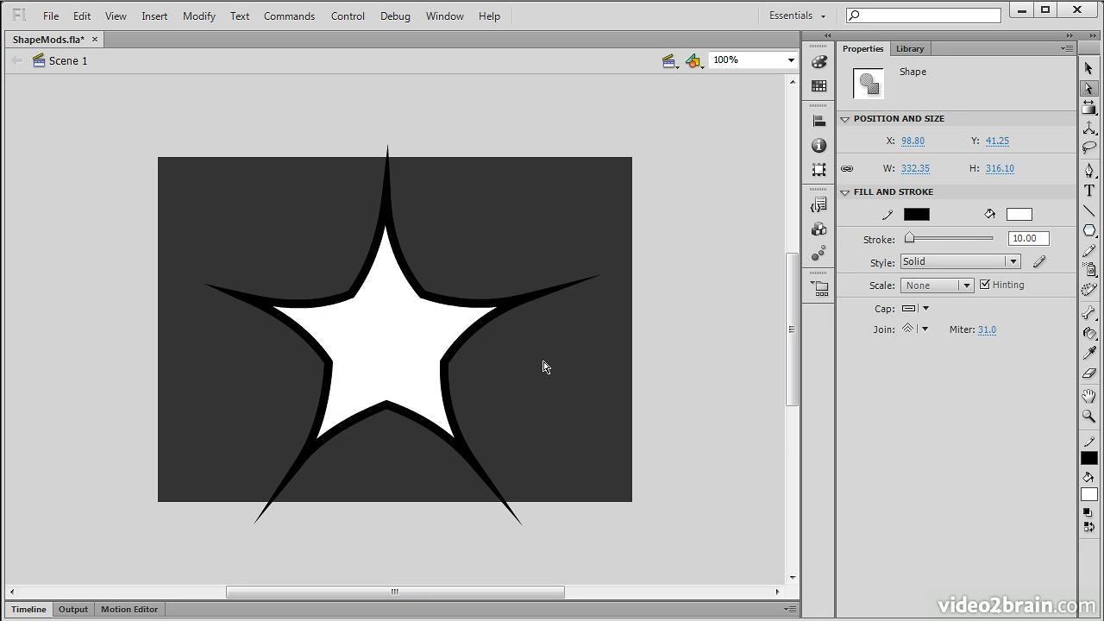
- Try Straighten on the curved star, revert it, and deselect the shape
{"action": "left_click", "coordinate": [201, 16]}
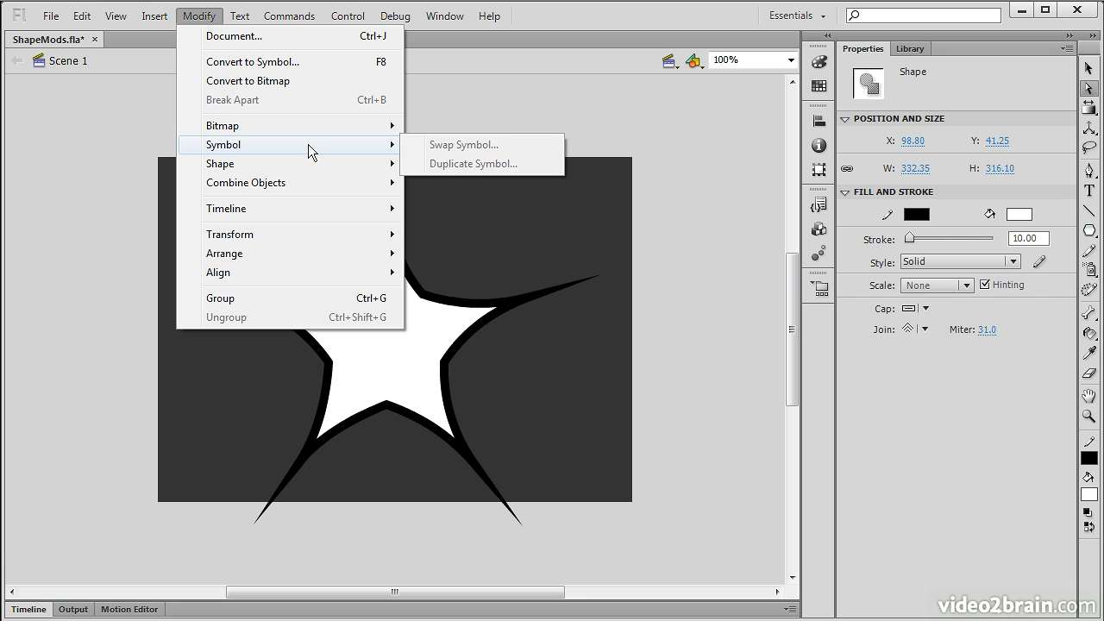
{"action": "mouse_move", "coordinate": [350, 163]}
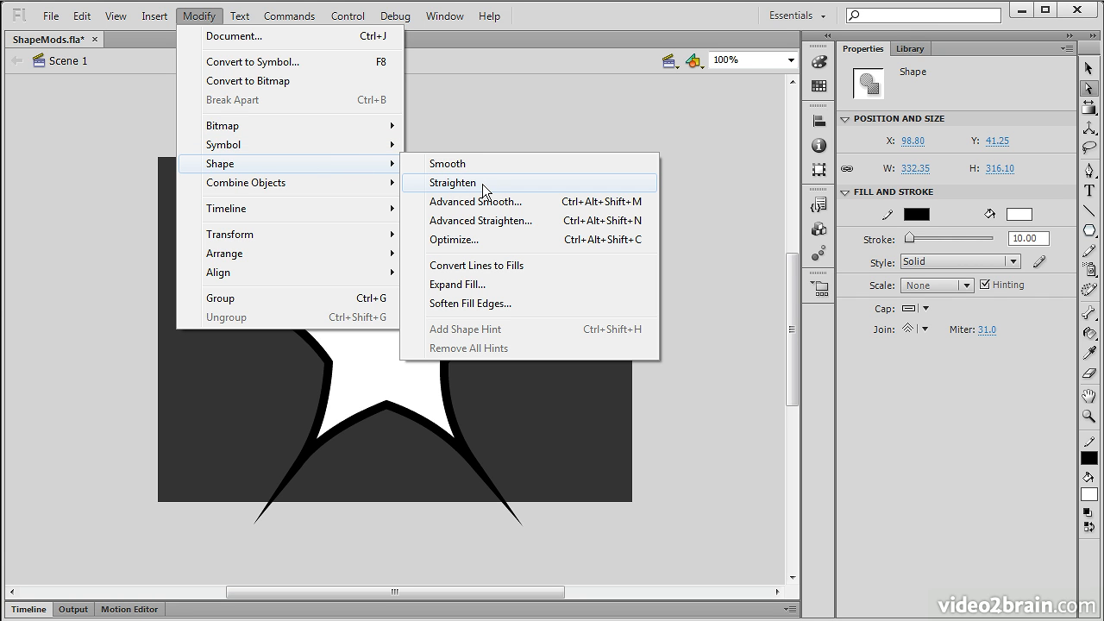
{"action": "left_click", "coordinate": [482, 188]}
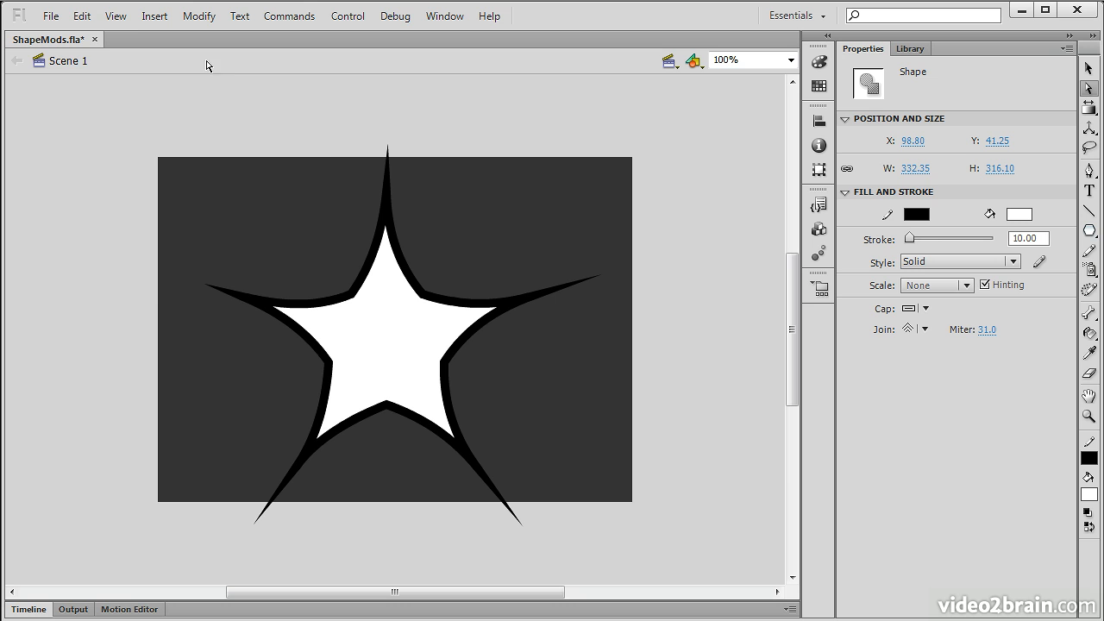
{"action": "left_click", "coordinate": [117, 17]}
{"action": "mouse_move", "coordinate": [93, 21]}
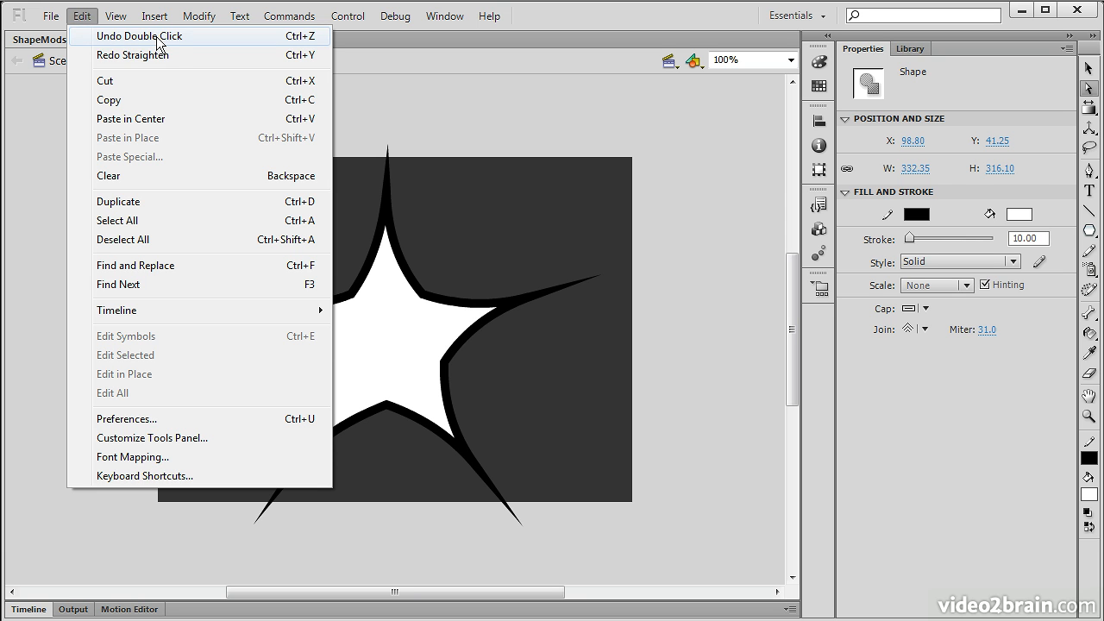
{"action": "left_click", "coordinate": [416, 130]}
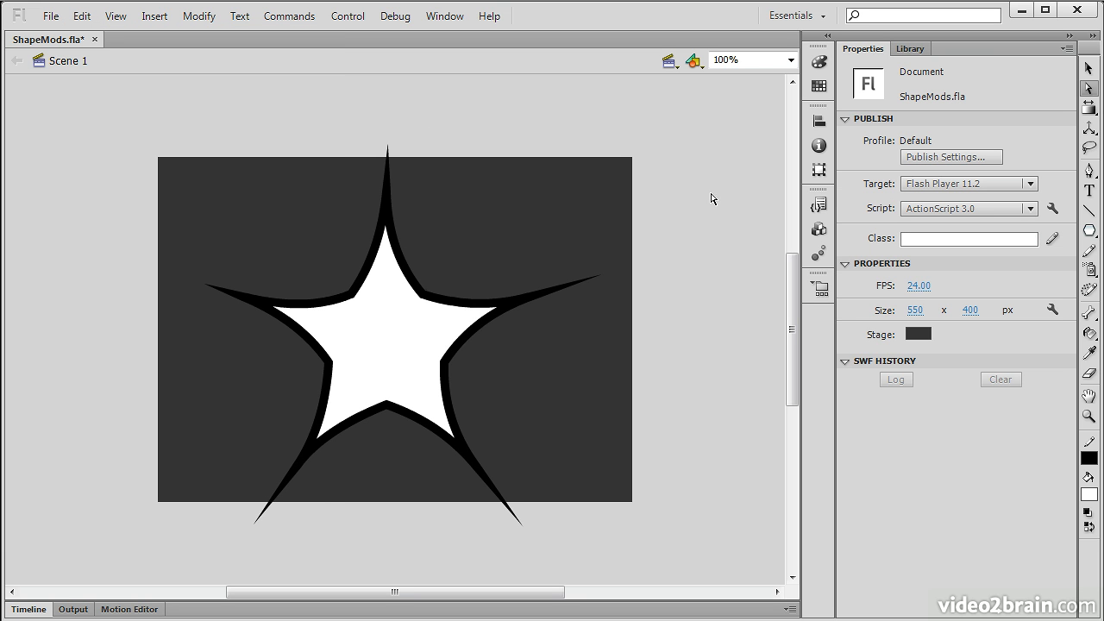
- Open the Advanced Smooth settings for the whole star, with preview on and the dialog moved clear of the shape
{"action": "left_click", "coordinate": [1089, 68]}
{"action": "double_click", "coordinate": [369, 338]}
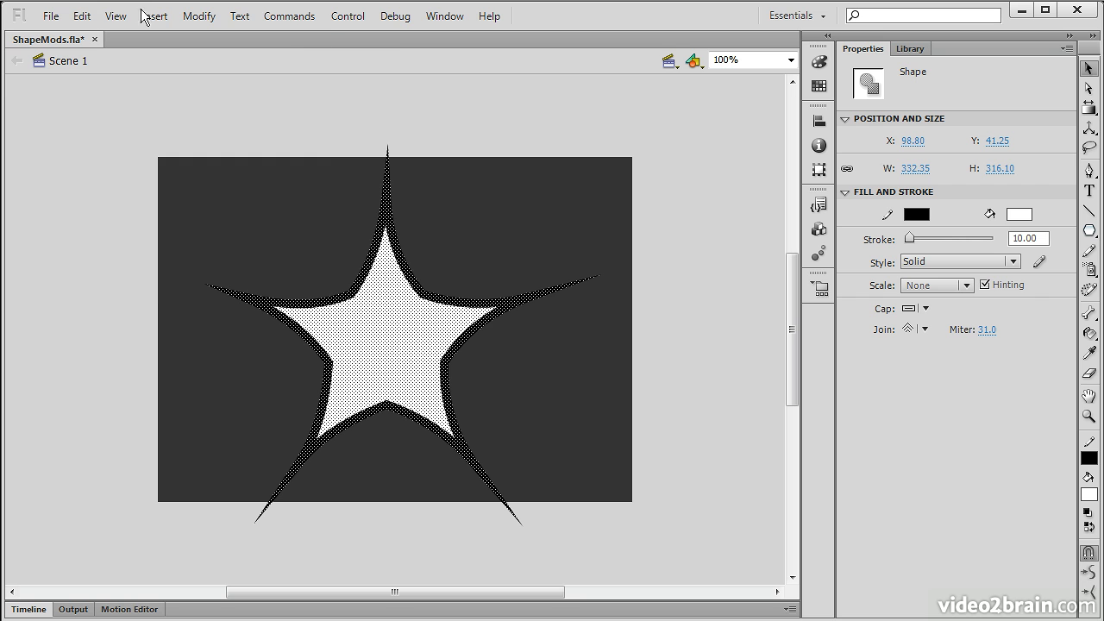
{"action": "left_click", "coordinate": [116, 15]}
{"action": "left_click", "coordinate": [197, 18]}
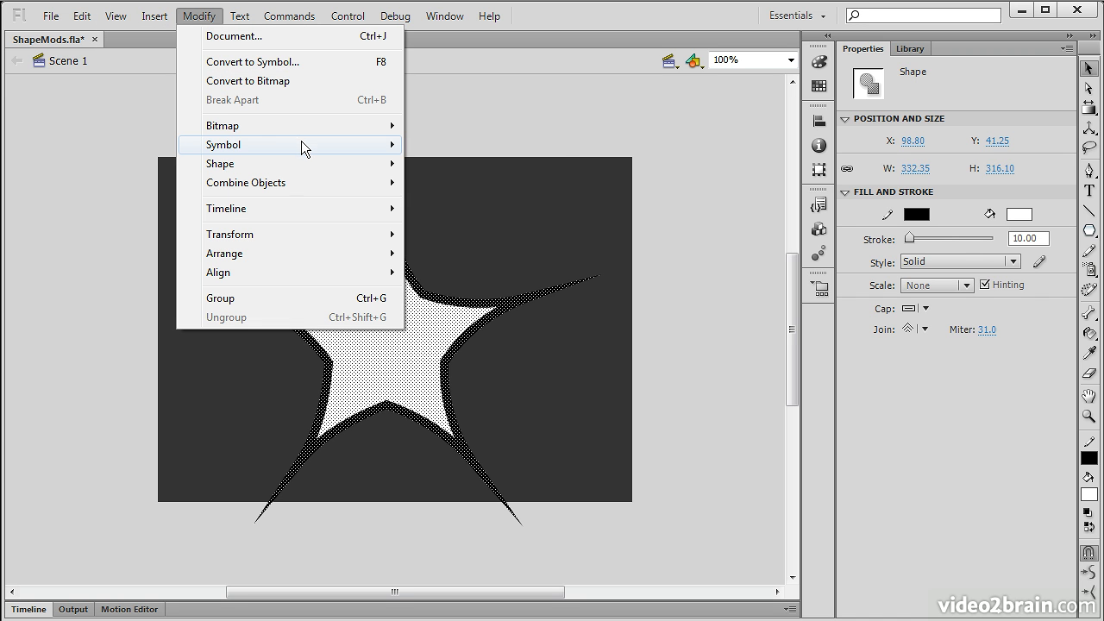
{"action": "mouse_move", "coordinate": [299, 164]}
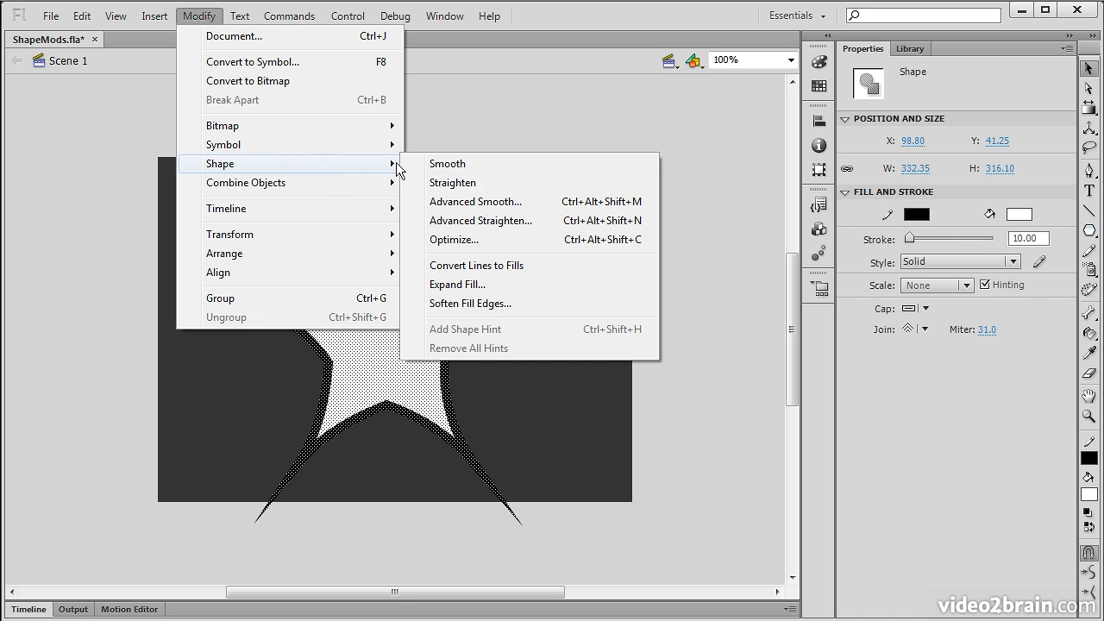
{"action": "left_click", "coordinate": [503, 202]}
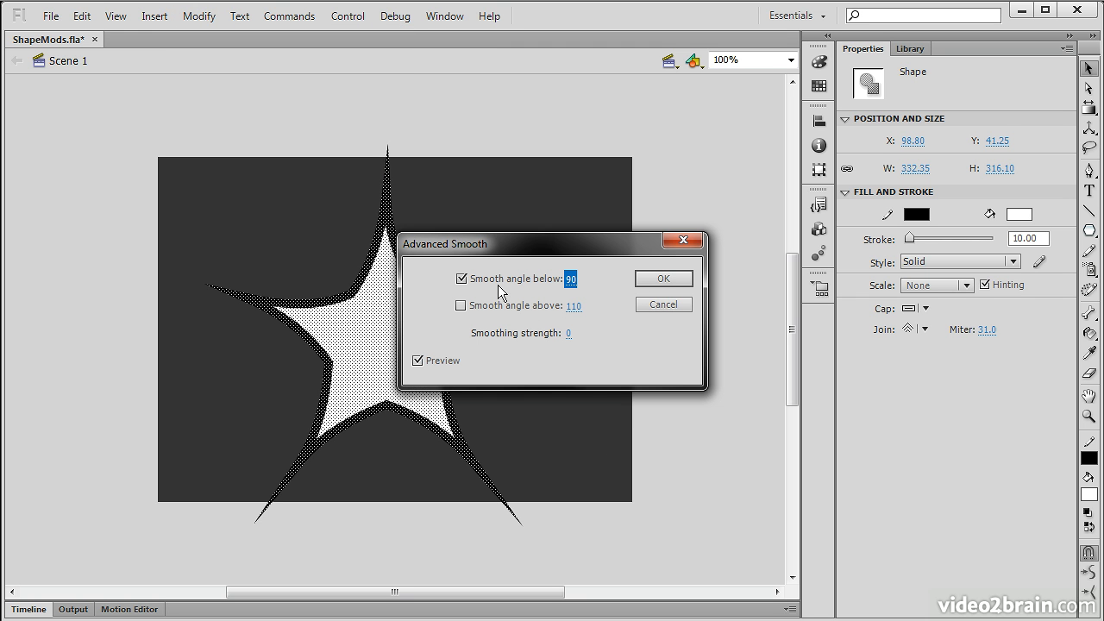
{"action": "left_click_drag", "start_coordinate": [507, 245], "coordinate": [596, 117]}
{"action": "left_click", "coordinate": [506, 223]}
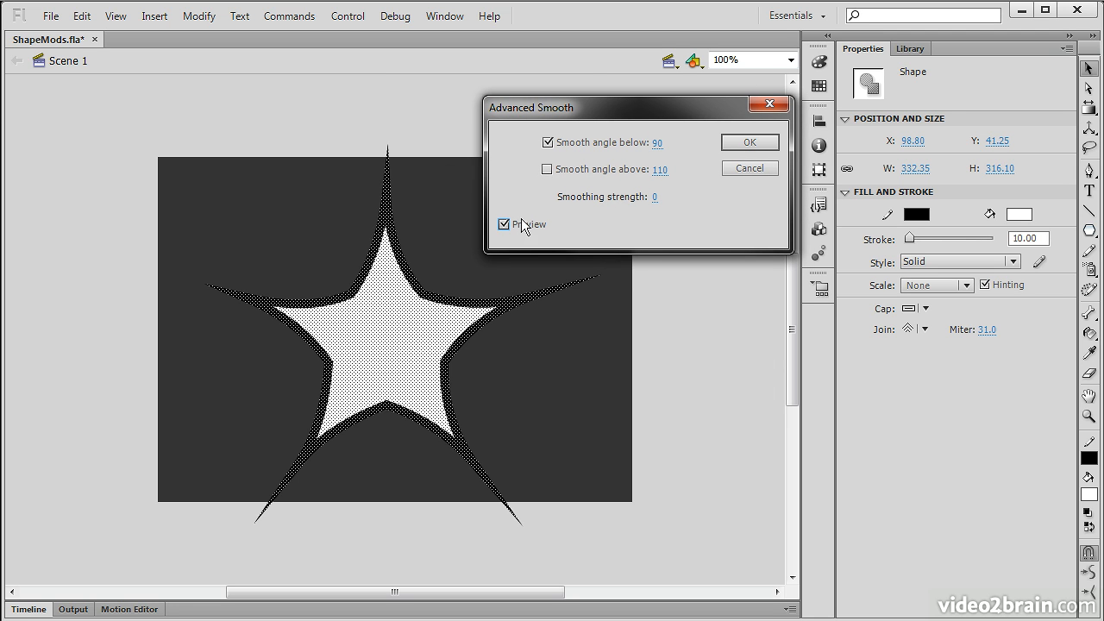
- Preview smoothing angles above 53 with strength 39 while varying the angle-below value, and discard the Advanced Smooth settings
{"action": "left_click_drag", "start_coordinate": [656, 143], "coordinate": [554, 145]}
{"action": "left_click", "coordinate": [547, 170]}
{"action": "left_click_drag", "start_coordinate": [653, 170], "coordinate": [734, 208]}
{"action": "left_click_drag", "start_coordinate": [654, 169], "coordinate": [700, 153]}
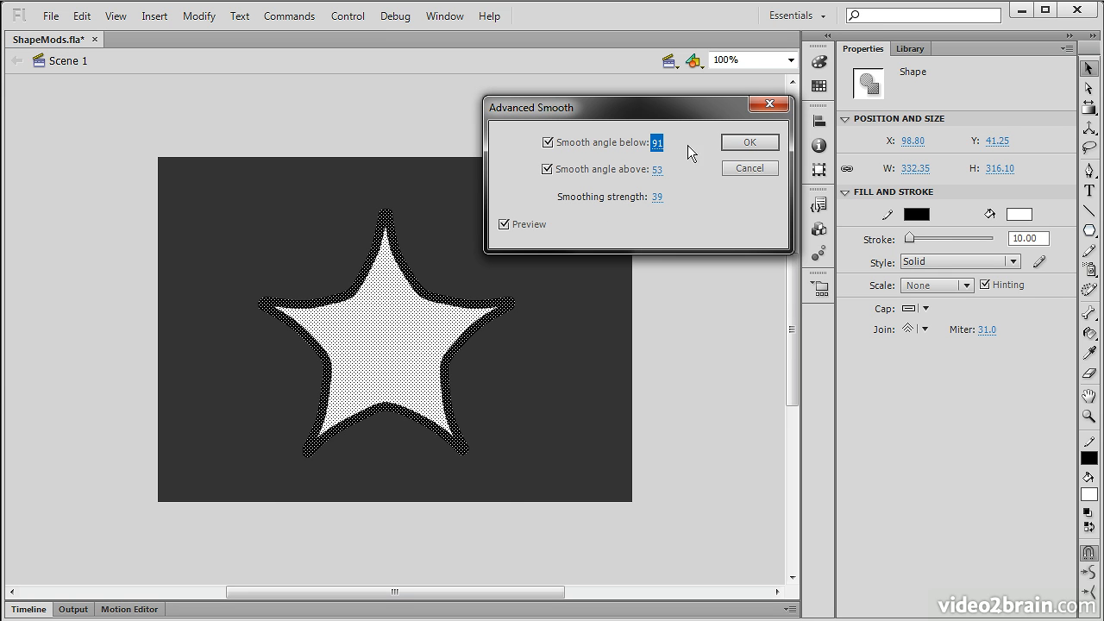
{"action": "left_click_drag", "start_coordinate": [631, 142], "coordinate": [703, 144]}
{"action": "left_click", "coordinate": [750, 169]}
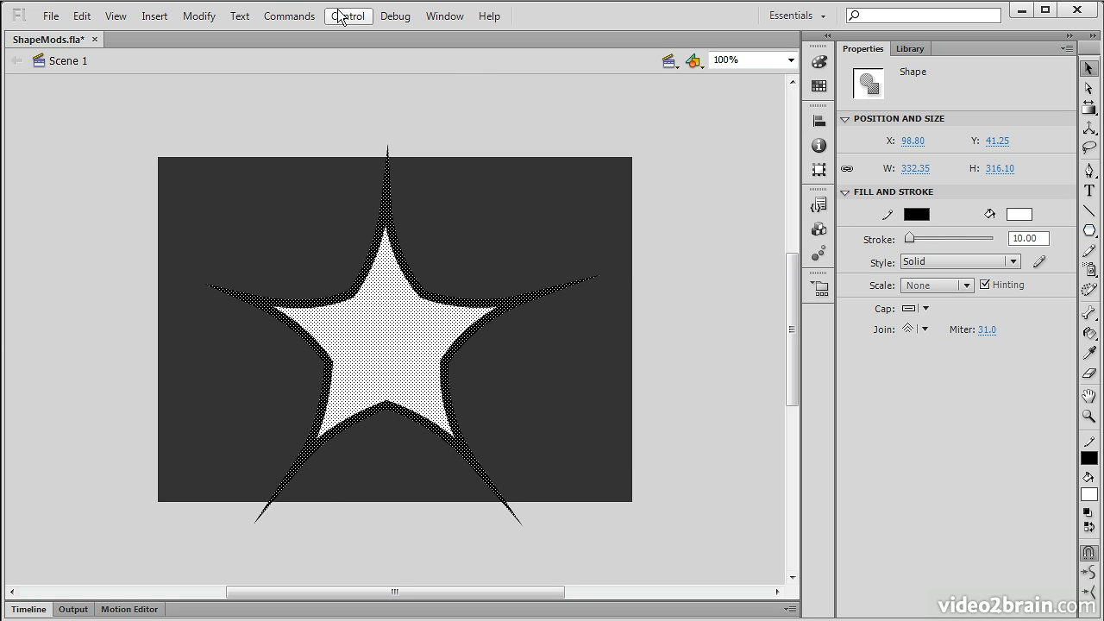
- Preview Advanced Straighten at strength 100 on the whole star, with the dialog clear of the shape, and discard it
{"action": "left_click", "coordinate": [205, 17]}
{"action": "mouse_move", "coordinate": [301, 162]}
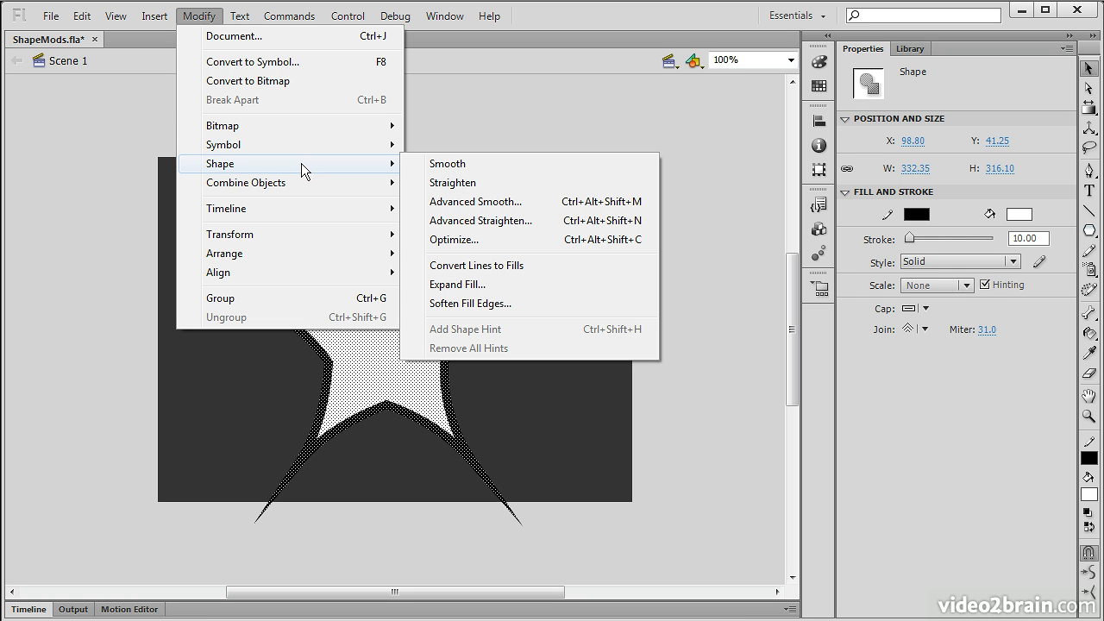
{"action": "left_click", "coordinate": [509, 220]}
{"action": "left_click_drag", "start_coordinate": [636, 258], "coordinate": [678, 116]}
{"action": "left_click_drag", "start_coordinate": [646, 154], "coordinate": [715, 162]}
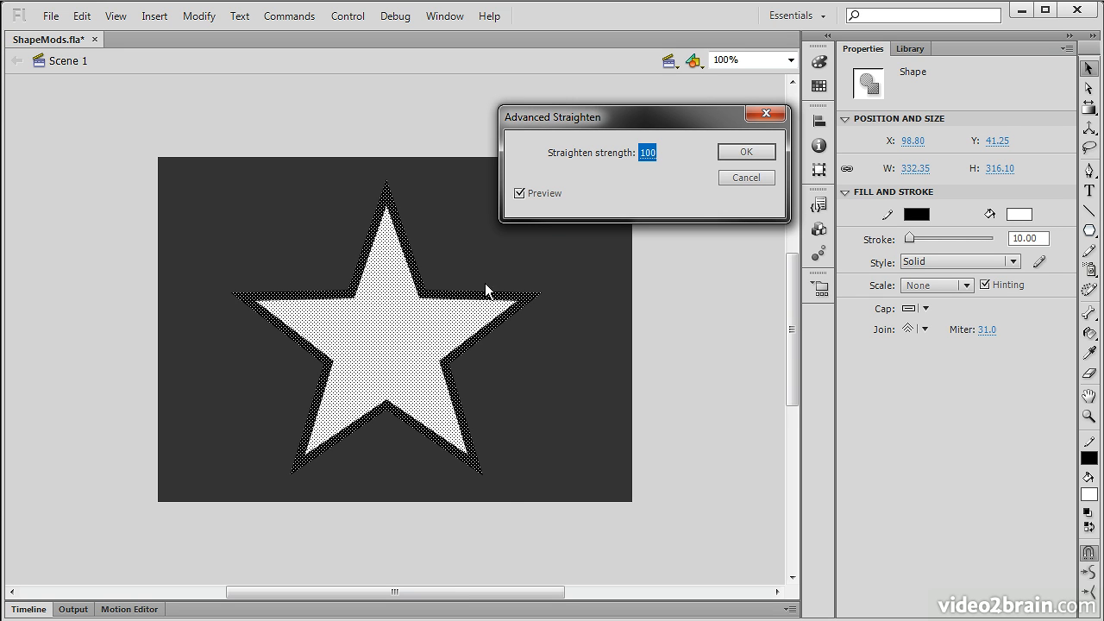
{"action": "left_click", "coordinate": [750, 177]}
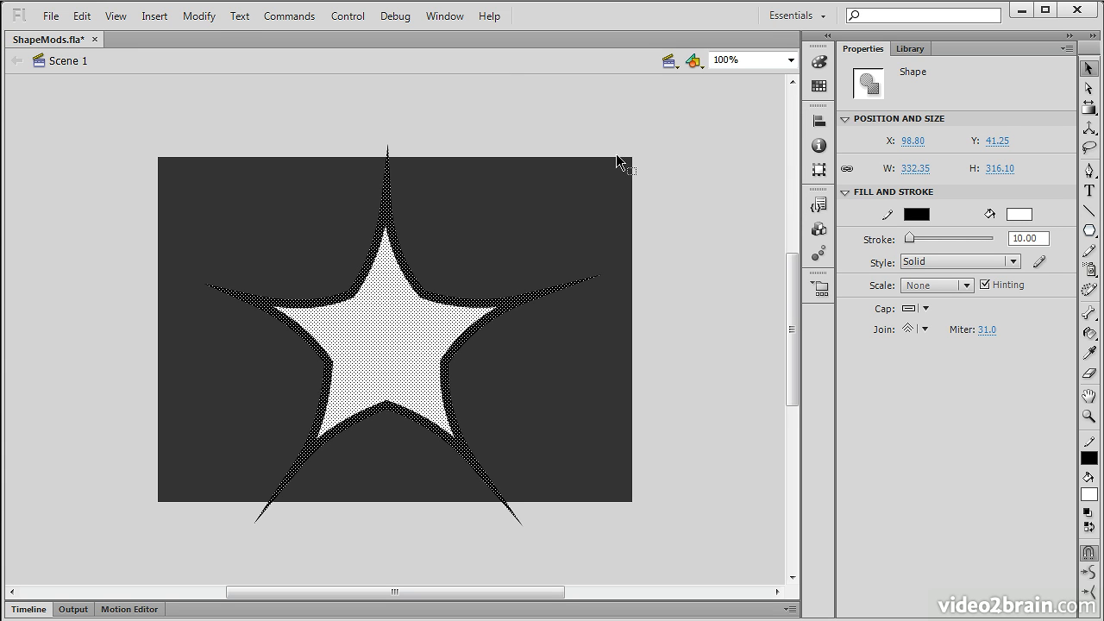
- Preview different optimization strengths in Optimize Curves for the whole star, and discard the settings
{"action": "left_click", "coordinate": [205, 17]}
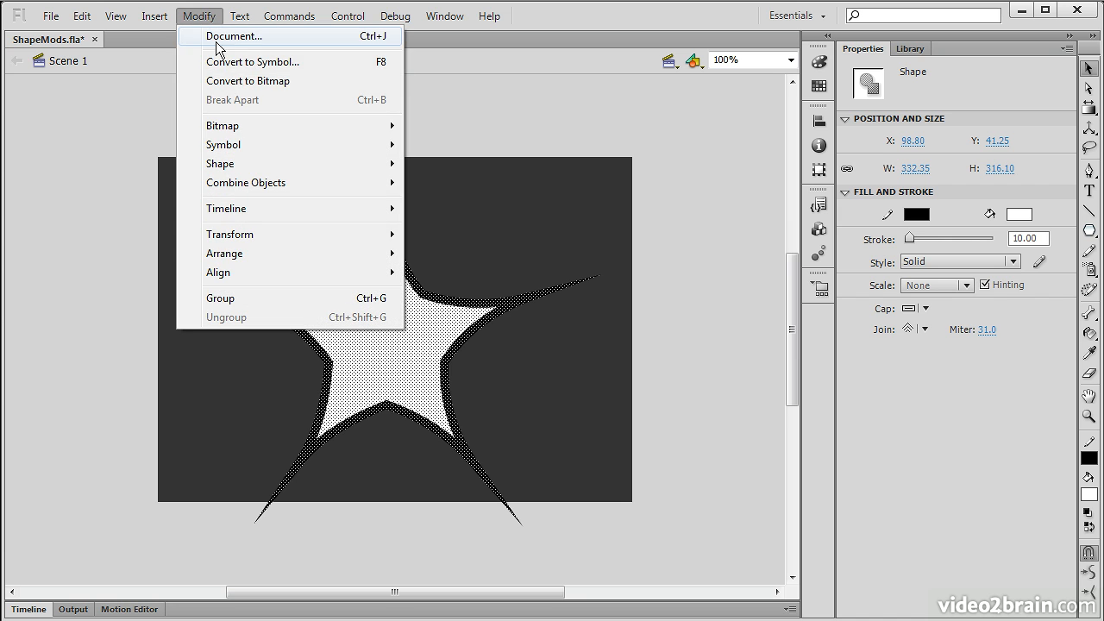
{"action": "mouse_move", "coordinate": [291, 163]}
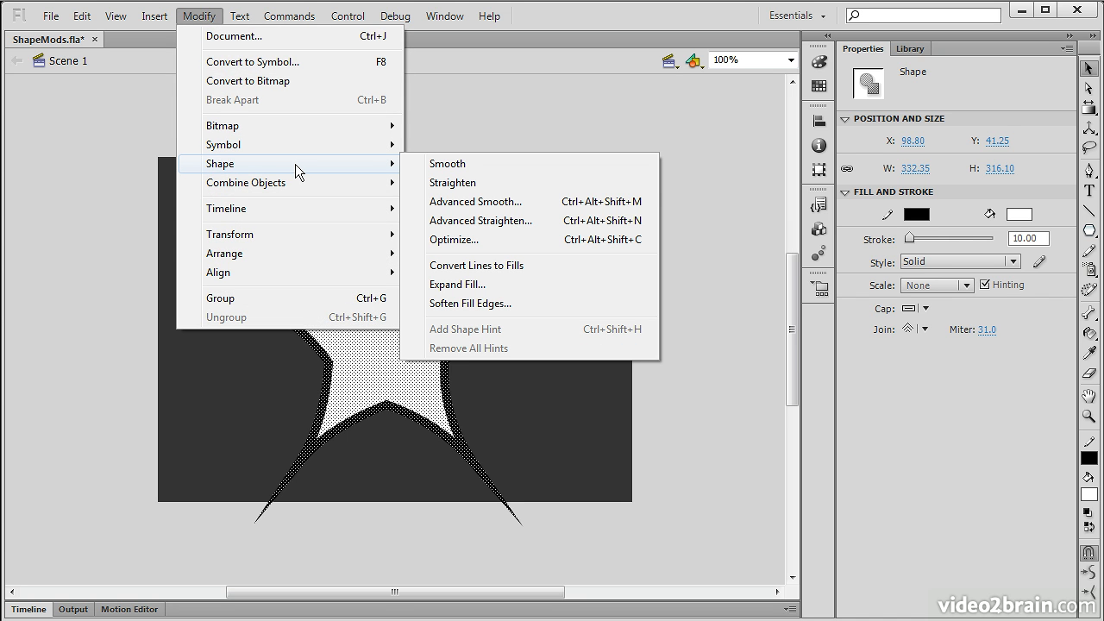
{"action": "left_click", "coordinate": [502, 239]}
{"action": "left_click_drag", "start_coordinate": [502, 242], "coordinate": [639, 113]}
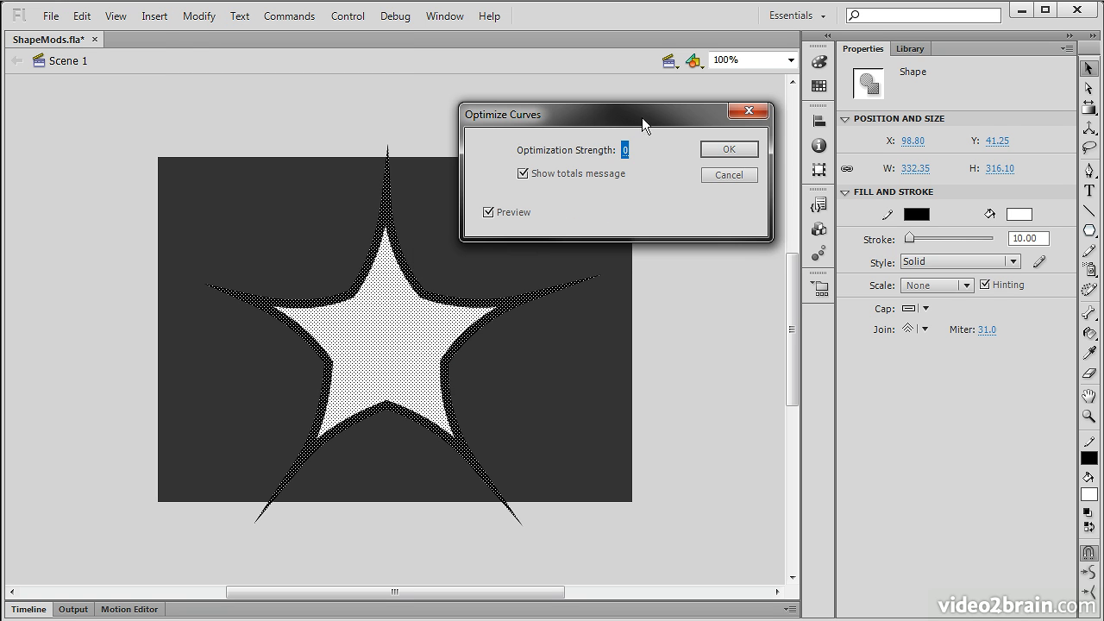
{"action": "left_click_drag", "start_coordinate": [624, 150], "coordinate": [735, 157]}
{"action": "left_click_drag", "start_coordinate": [627, 151], "coordinate": [613, 151]}
{"action": "left_click", "coordinate": [728, 175]}
- Select only the star's outline stroke and convert its lines to fills
{"action": "left_click", "coordinate": [202, 16]}
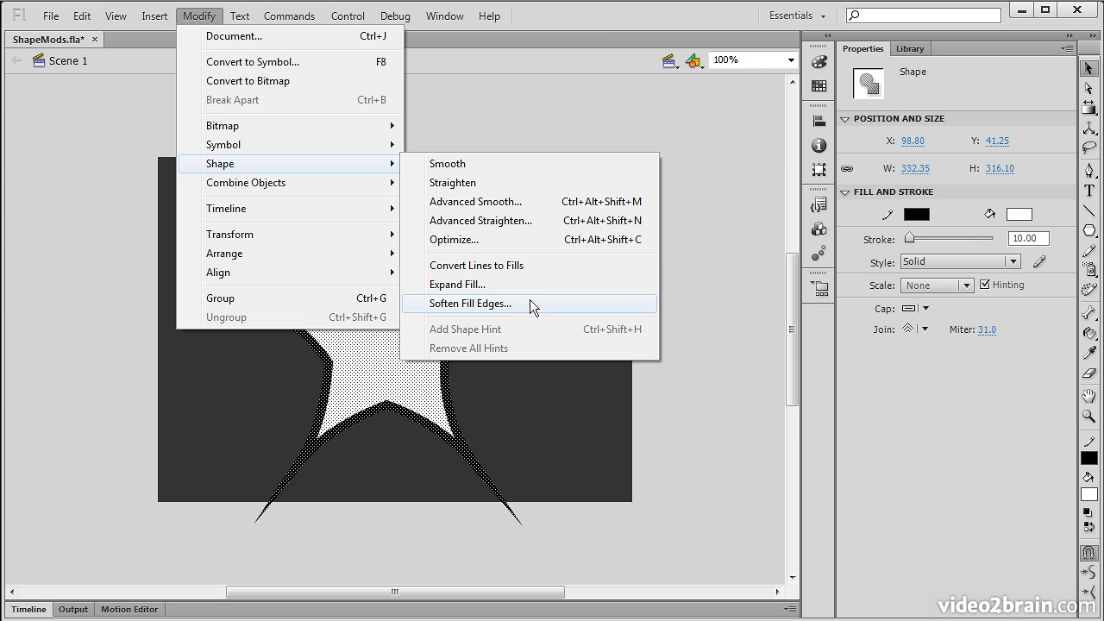
{"action": "left_click", "coordinate": [724, 253]}
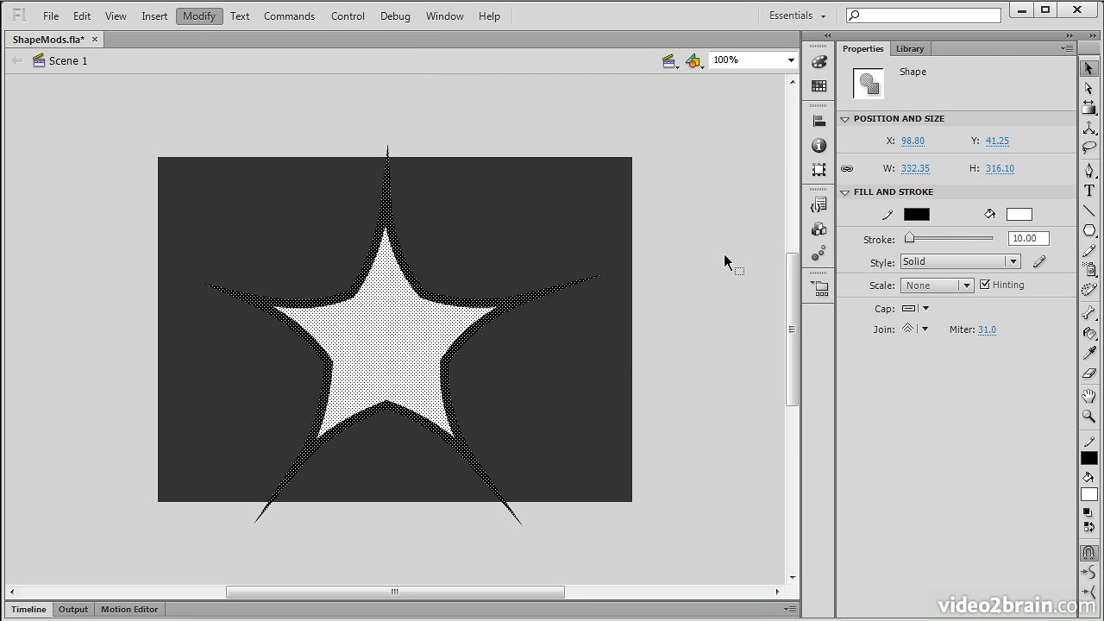
{"action": "left_click", "coordinate": [407, 266]}
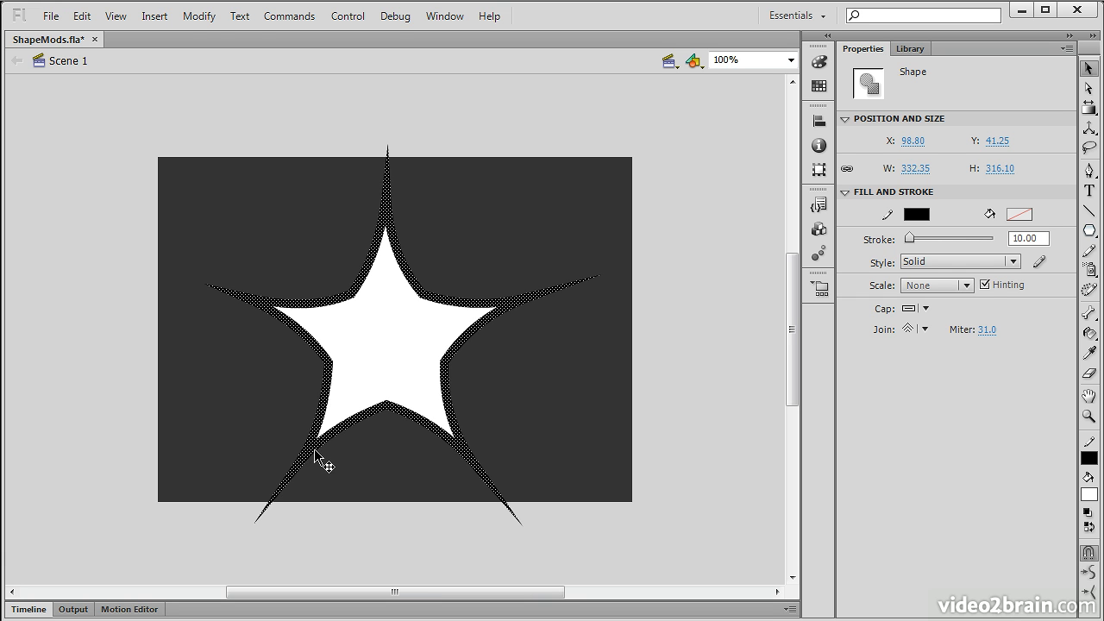
{"action": "left_click", "coordinate": [201, 17]}
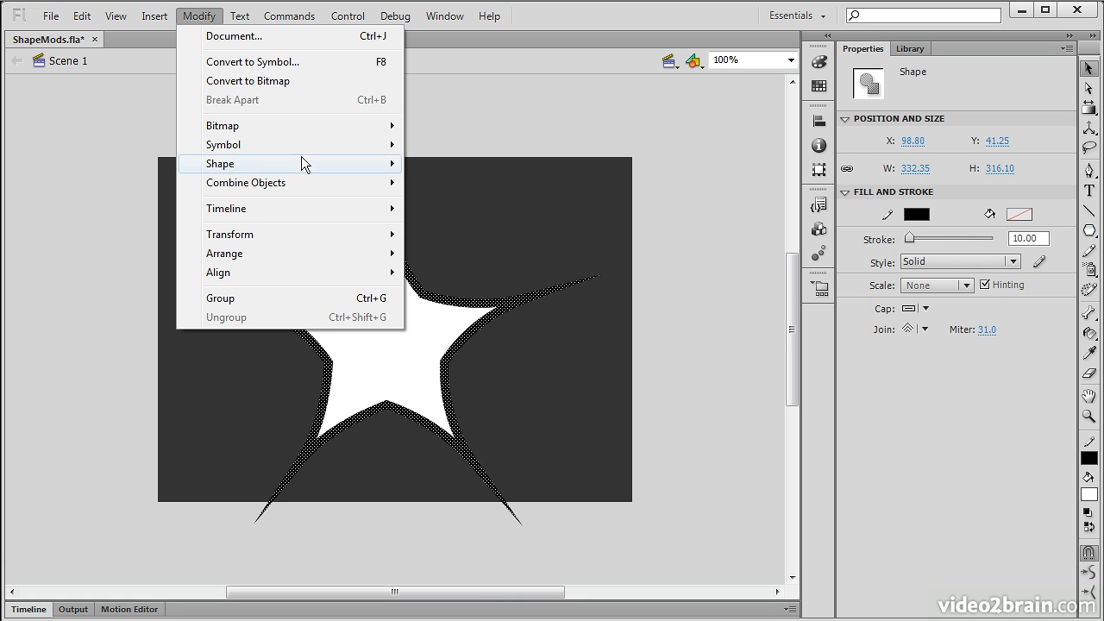
{"action": "mouse_move", "coordinate": [371, 163]}
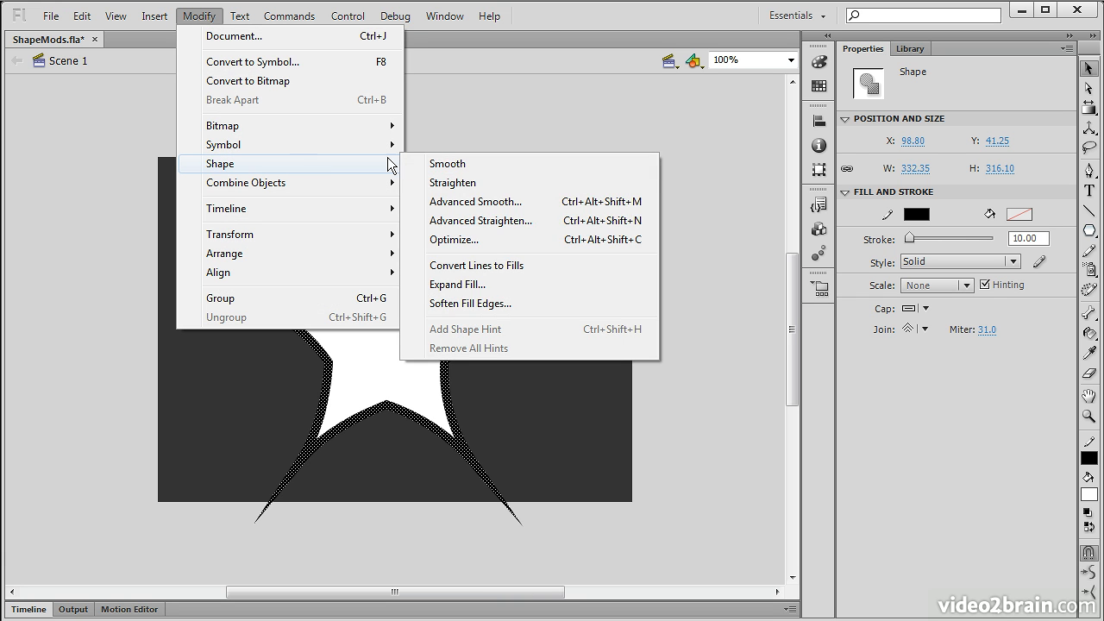
{"action": "left_click", "coordinate": [495, 266]}
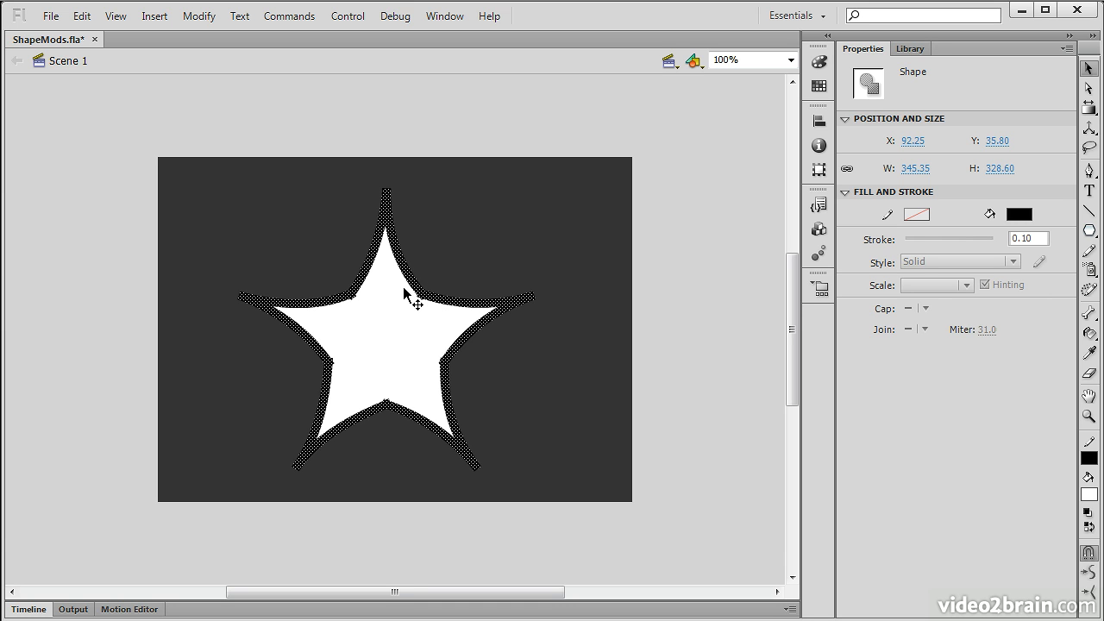
- Delete the star's converted outline and its remaining white fill to clear the stage
{"action": "key", "text": "Delete"}
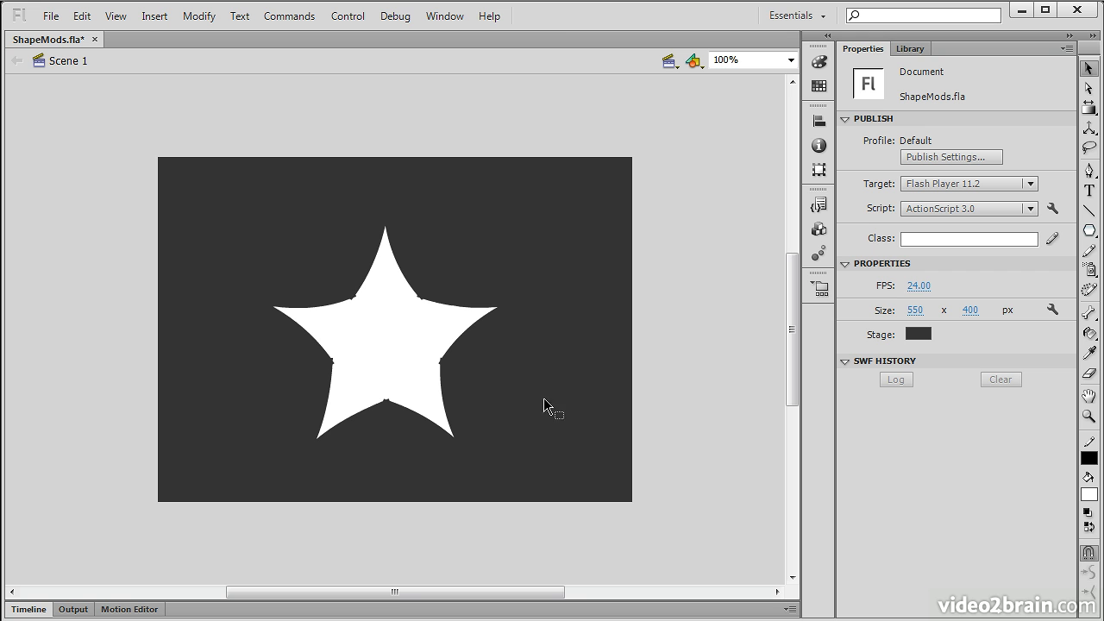
{"action": "key", "text": "ctrl+a"}
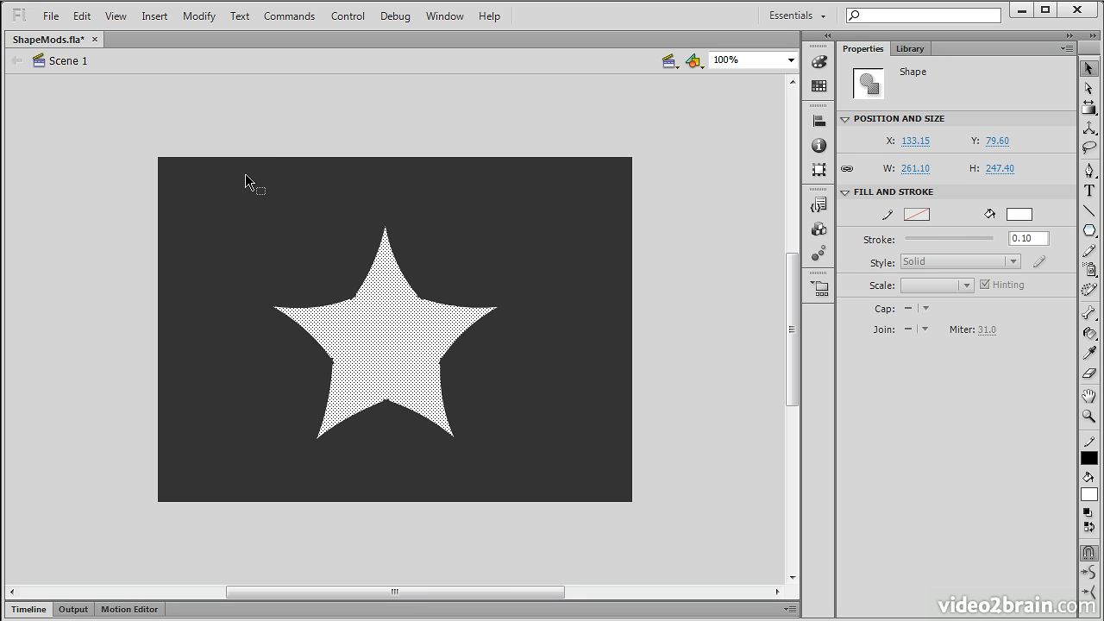
{"action": "key", "text": "Delete"}
- Draw a white circle about 180 px in diameter near the middle of the stage and delete its black stroke
{"action": "left_click", "coordinate": [1090, 231]}
{"action": "left_click_drag", "start_coordinate": [1092, 235], "coordinate": [1000, 249]}
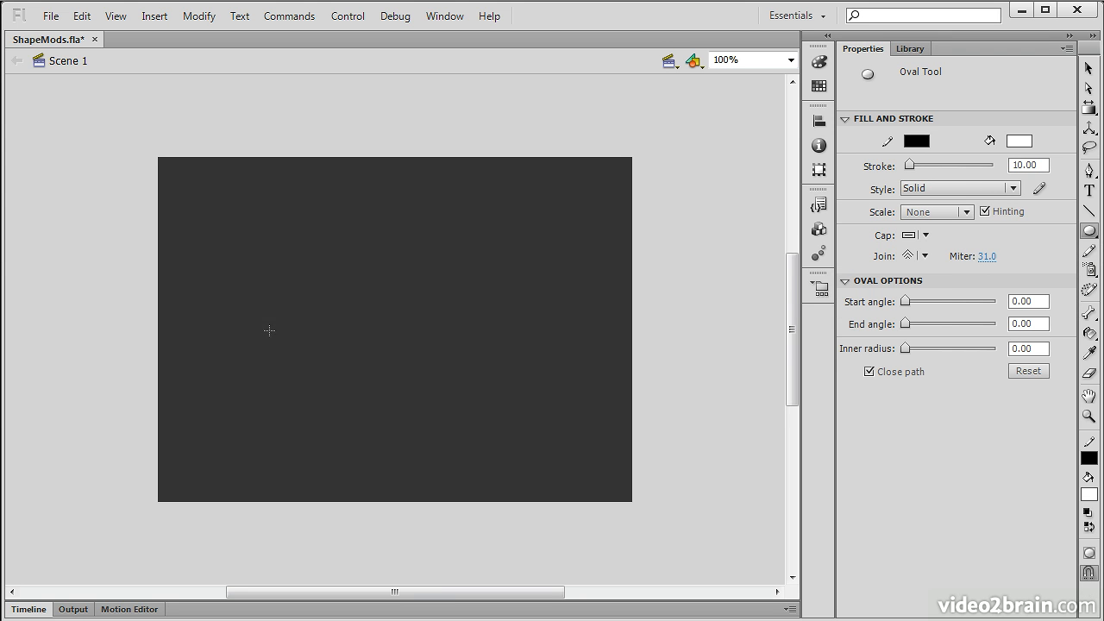
{"action": "mouse_move", "coordinate": [375, 316]}
{"action": "left_mouse_down"}
{"action": "mouse_move", "coordinate": [509, 429]}
{"action": "mouse_move", "coordinate": [452, 369]}
{"action": "left_mouse_up"}
{"action": "left_click", "coordinate": [1089, 68]}
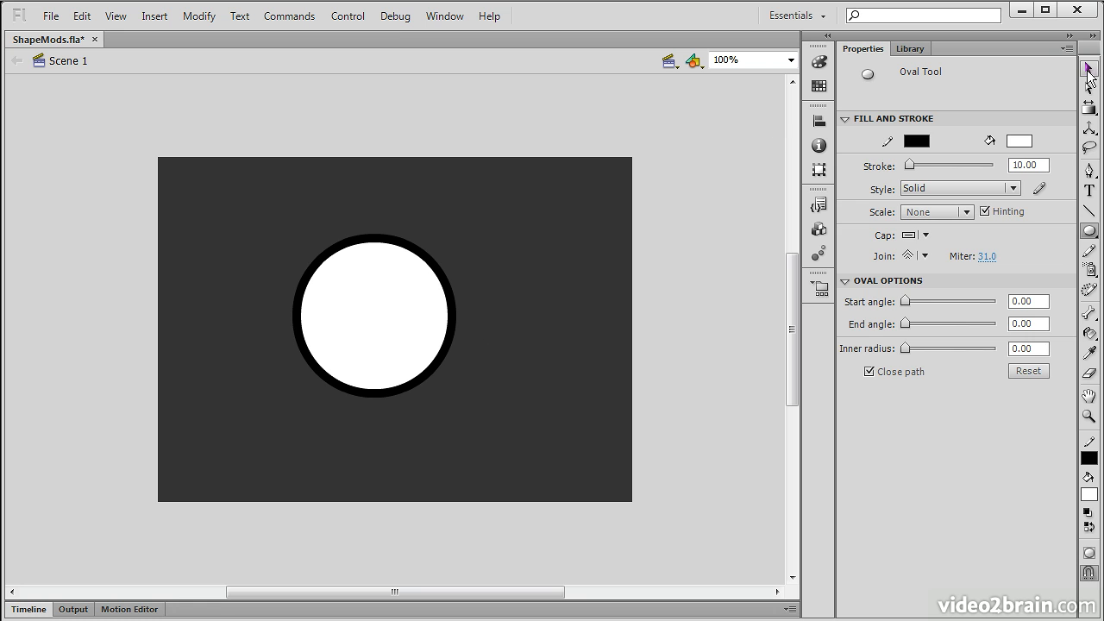
{"action": "left_click", "coordinate": [396, 245]}
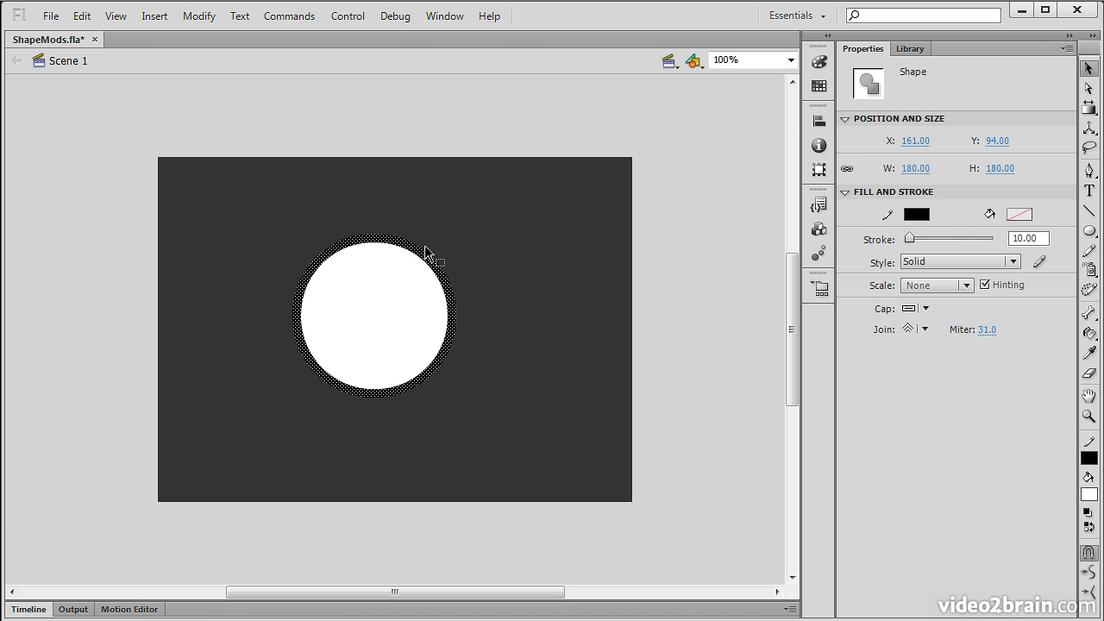
{"action": "key", "text": "Delete"}
- Expand the circle's fill by a distance of 20 px and deselect it
{"action": "left_click", "coordinate": [395, 325]}
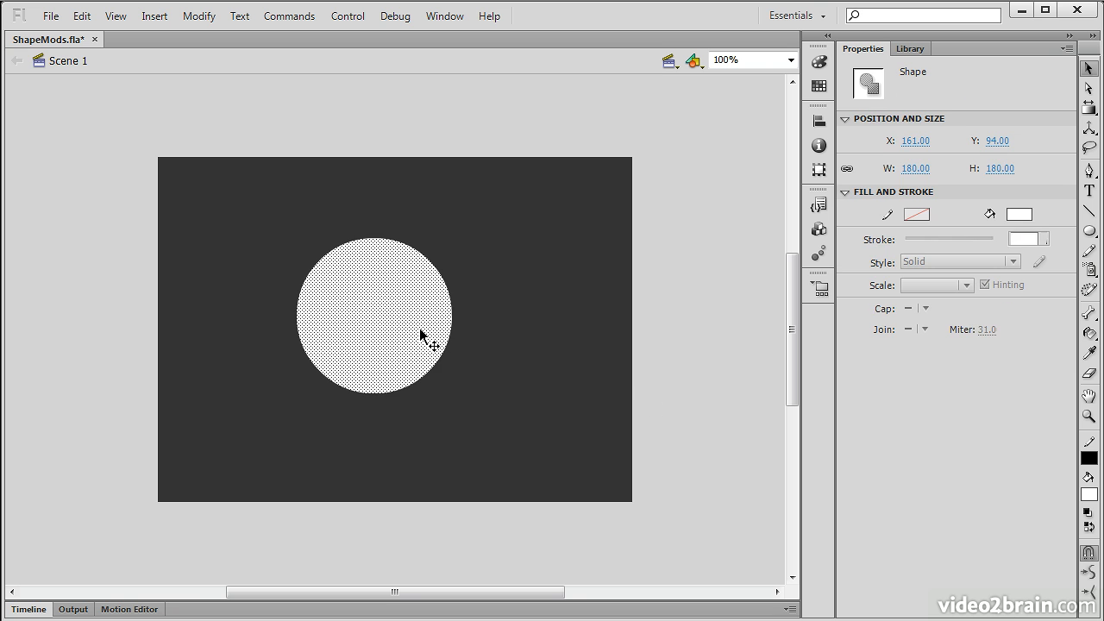
{"action": "left_click", "coordinate": [198, 17]}
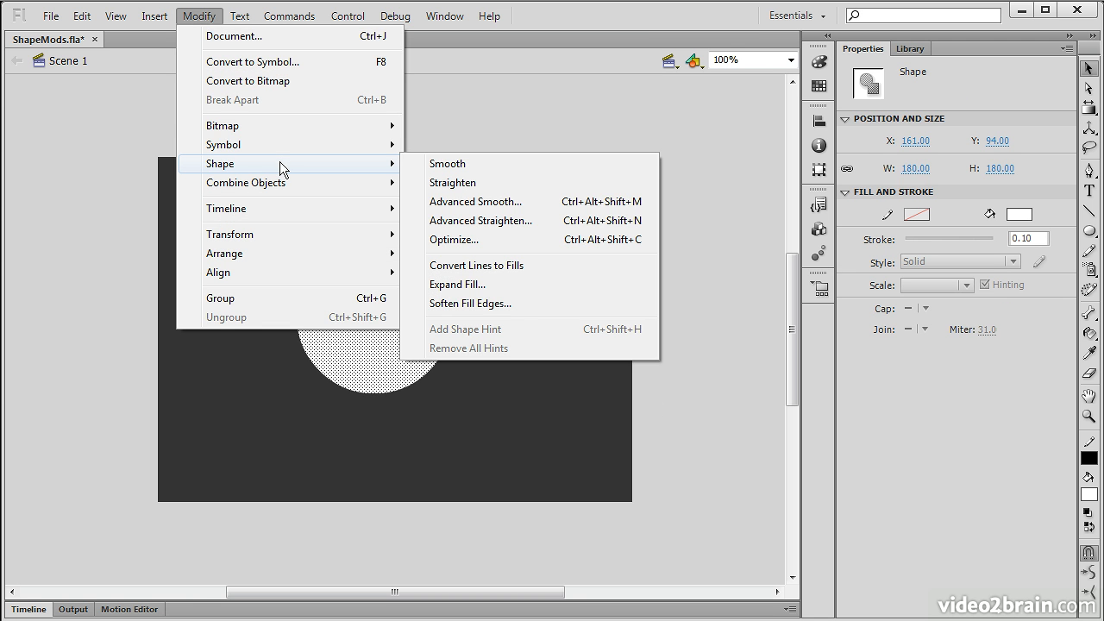
{"action": "left_click", "coordinate": [521, 285]}
{"action": "left_click_drag", "start_coordinate": [574, 263], "coordinate": [668, 148]}
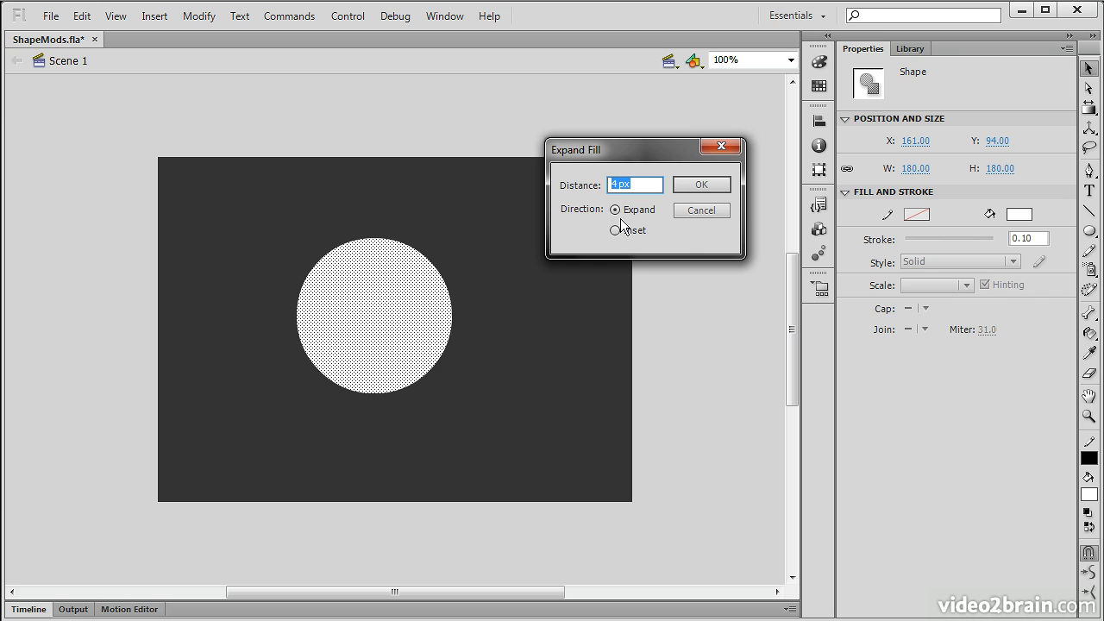
{"action": "left_click", "coordinate": [613, 184]}
{"action": "left_click_drag", "start_coordinate": [613, 184], "coordinate": [579, 187]}
{"action": "type", "text": "20"}
{"action": "left_click", "coordinate": [709, 185]}
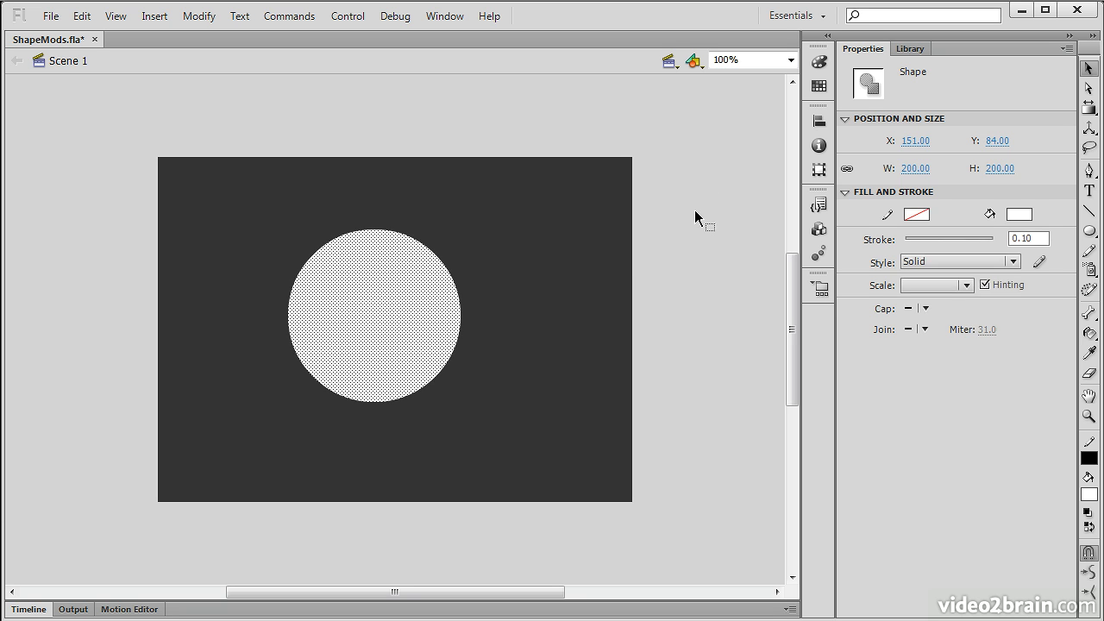
{"action": "left_click", "coordinate": [578, 266]}
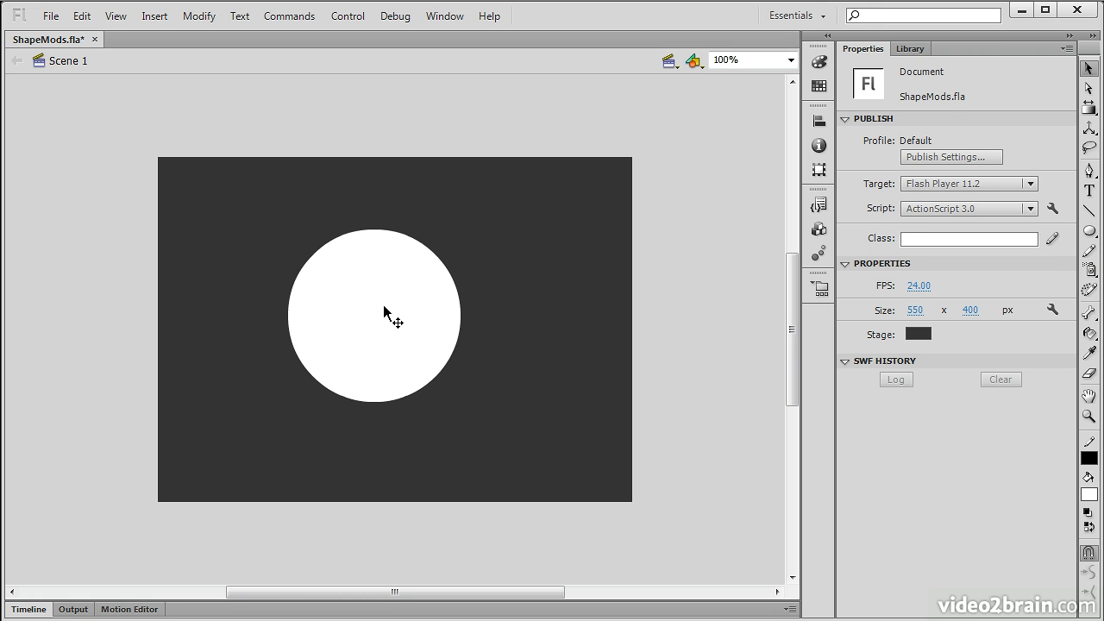
- Soften the circle's fill edges with distance 20 px, 4 steps and the Expand direction, and deselect the shape
{"action": "left_click", "coordinate": [374, 354]}
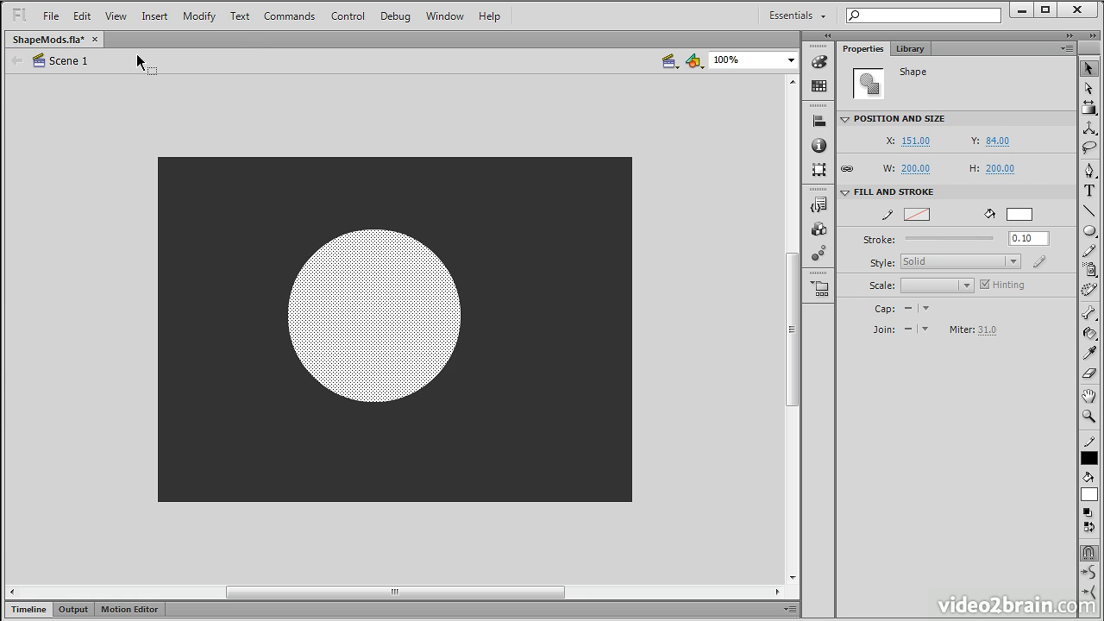
{"action": "left_click", "coordinate": [209, 17]}
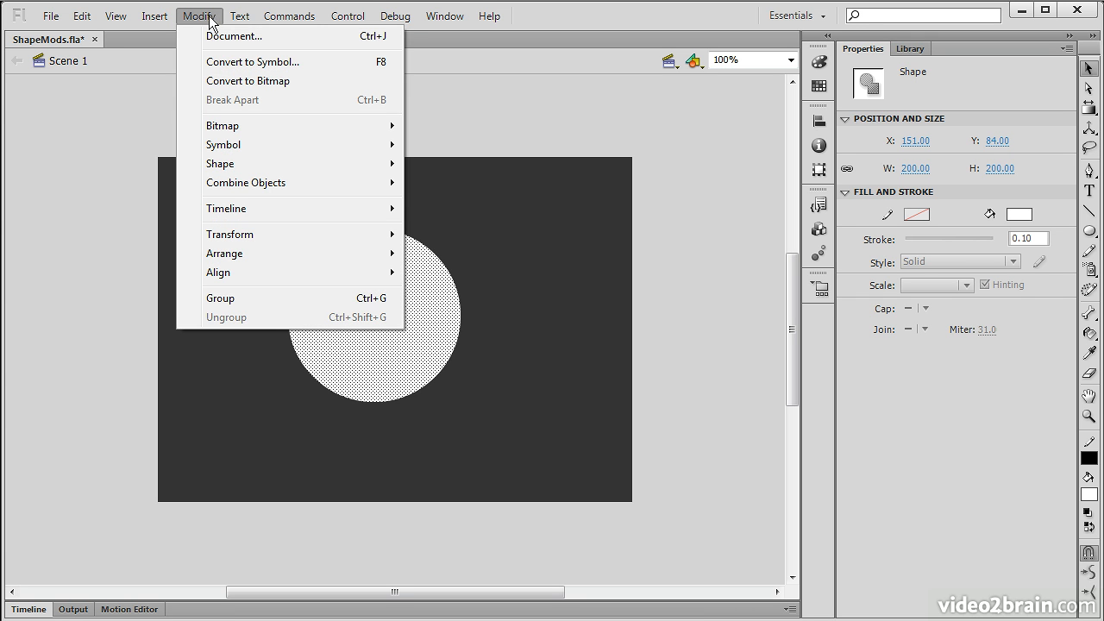
{"action": "mouse_move", "coordinate": [304, 161]}
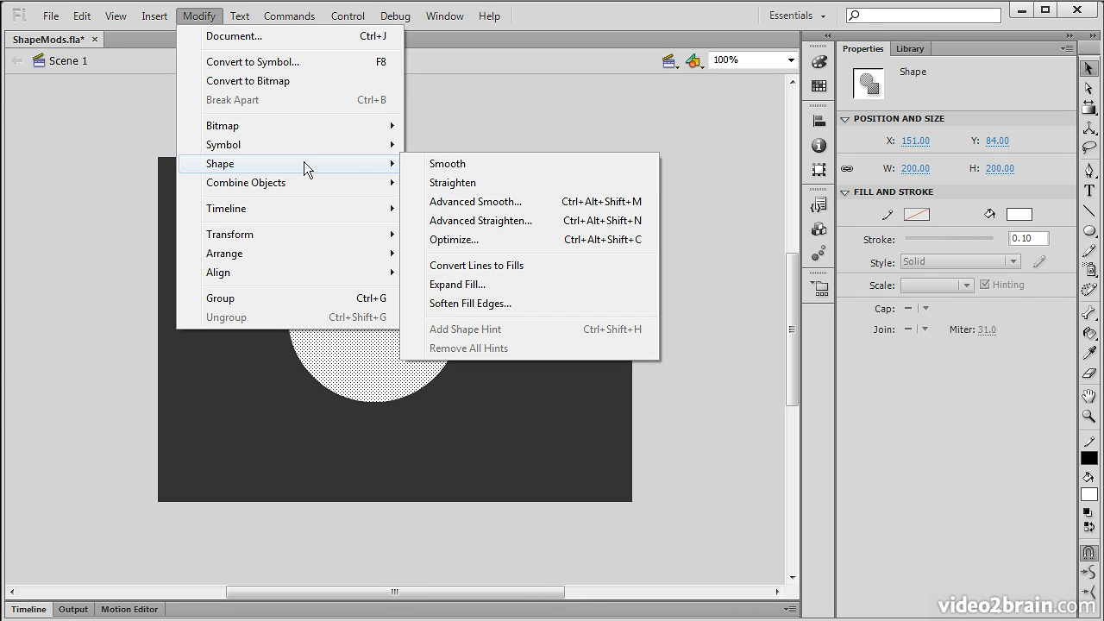
{"action": "left_click", "coordinate": [509, 304]}
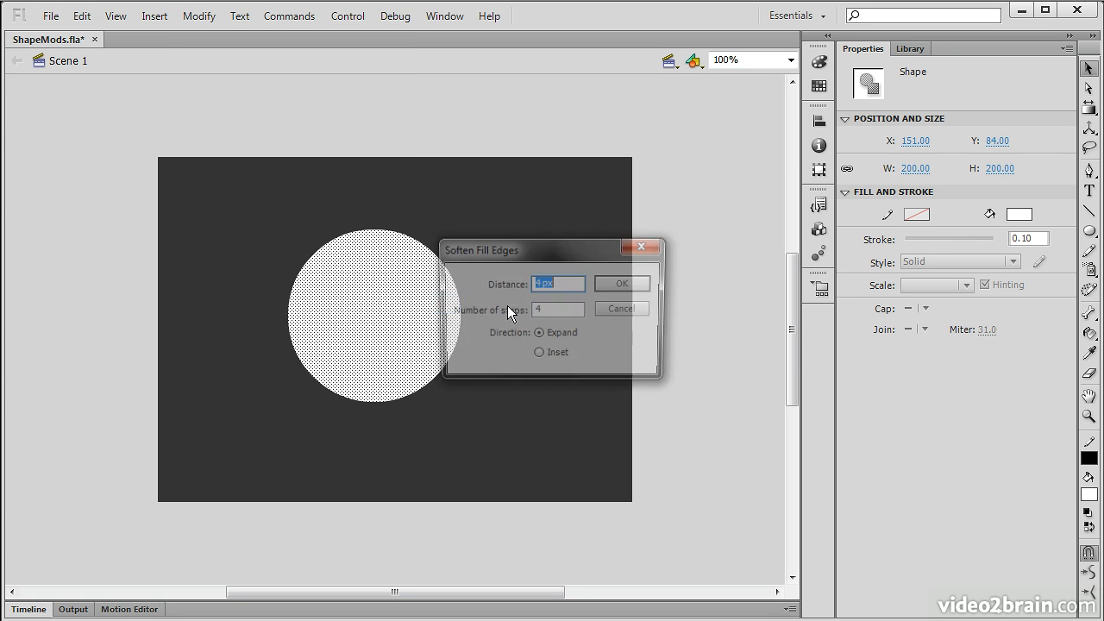
{"action": "double_click", "coordinate": [539, 284]}
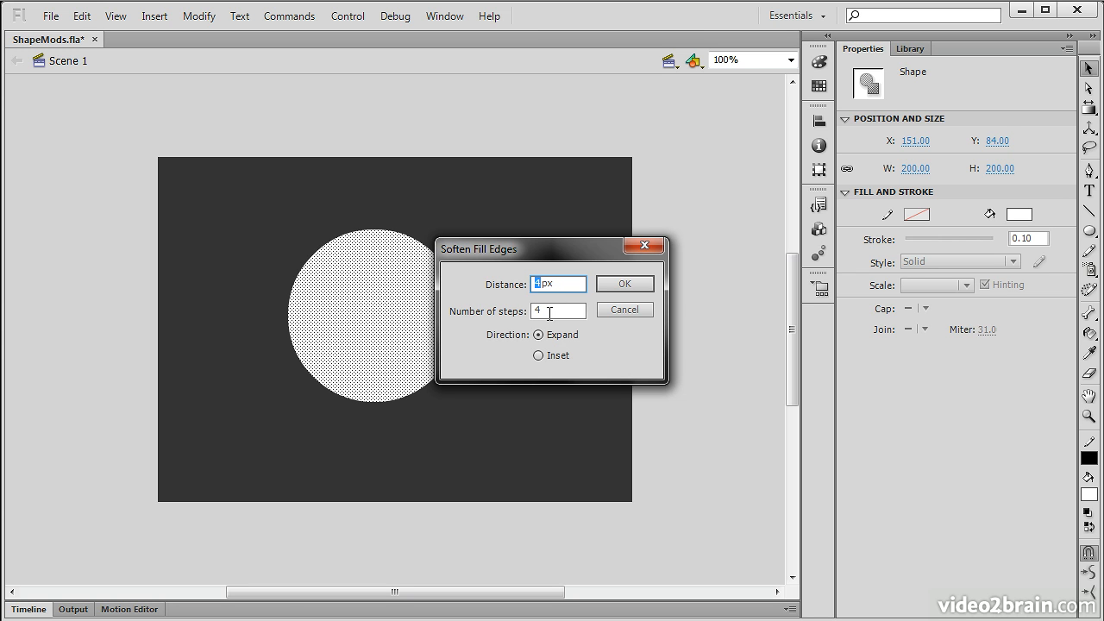
{"action": "left_click", "coordinate": [561, 283]}
{"action": "double_click", "coordinate": [533, 283]}
{"action": "type", "text": "20"}
{"action": "left_click", "coordinate": [628, 283]}
{"action": "left_click", "coordinate": [618, 383]}
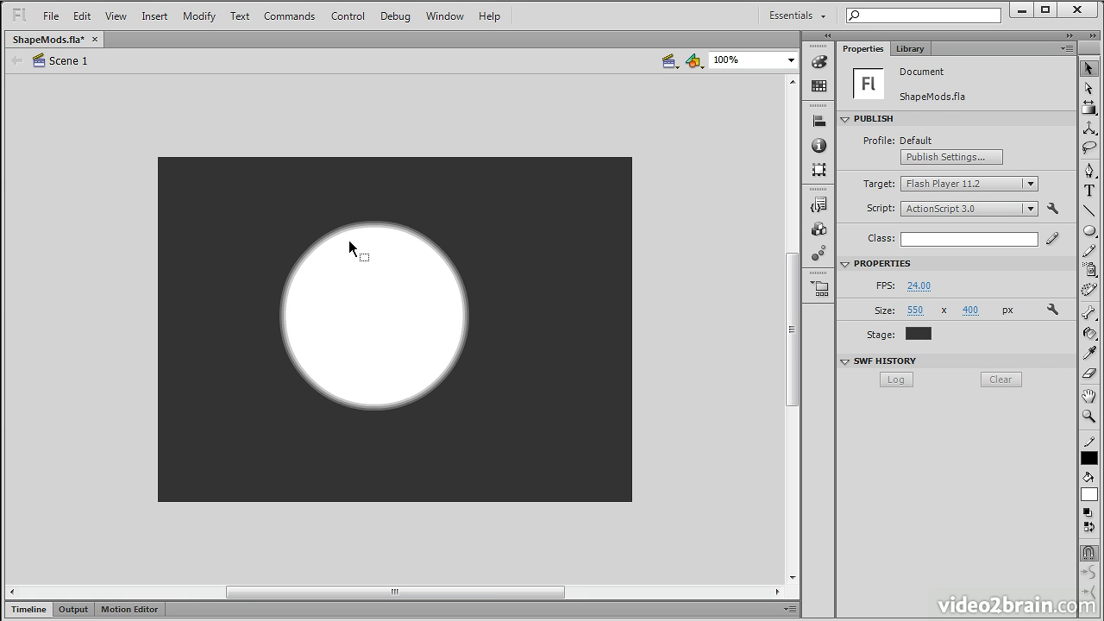
- Examine the individual bands of the circle's softened edge at 800% magnification by selecting them one after another
{"action": "left_click", "coordinate": [456, 346]}
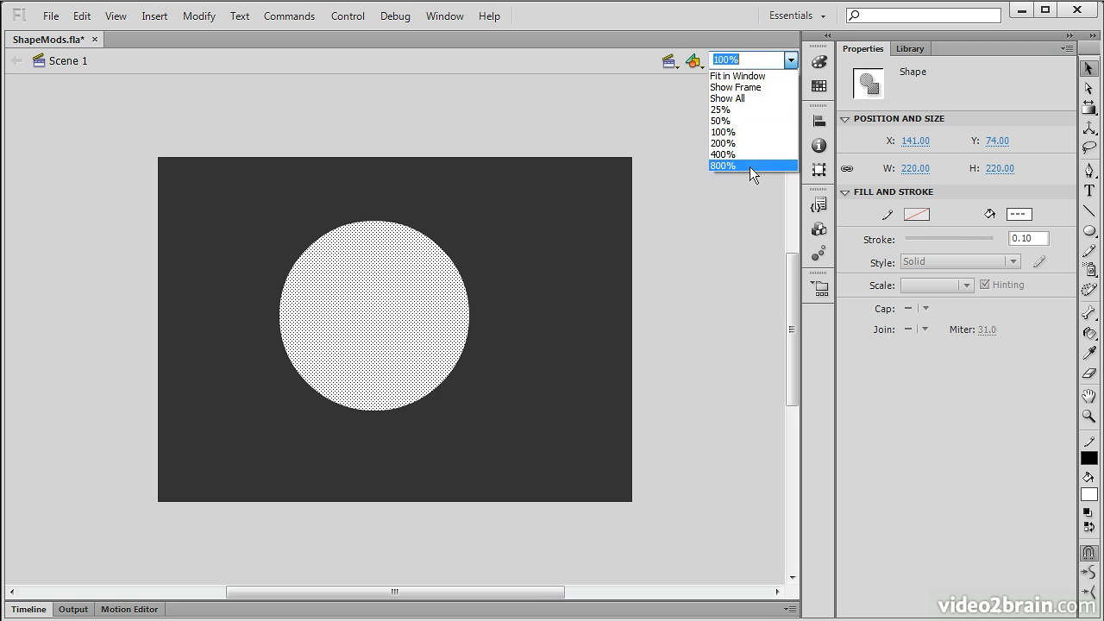
{"action": "left_click", "coordinate": [749, 165]}
{"action": "left_click_drag", "start_coordinate": [641, 180], "coordinate": [391, 377]}
{"action": "left_click", "coordinate": [499, 385]}
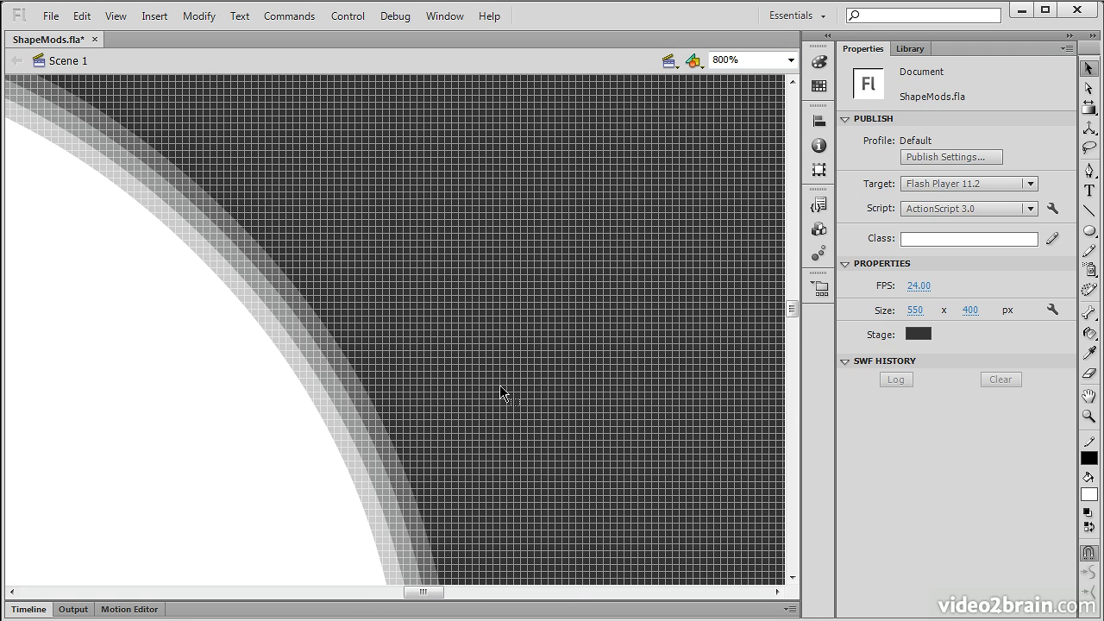
{"action": "left_click", "coordinate": [264, 318]}
{"action": "left_click", "coordinate": [294, 321]}
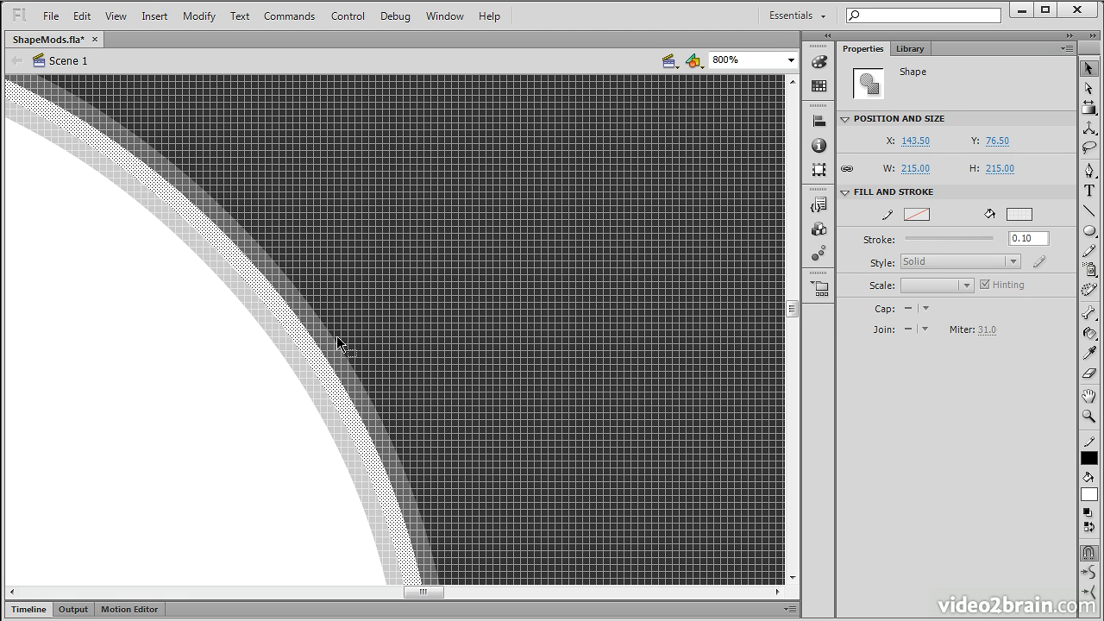
{"action": "left_click", "coordinate": [328, 335]}
{"action": "left_click", "coordinate": [302, 375]}
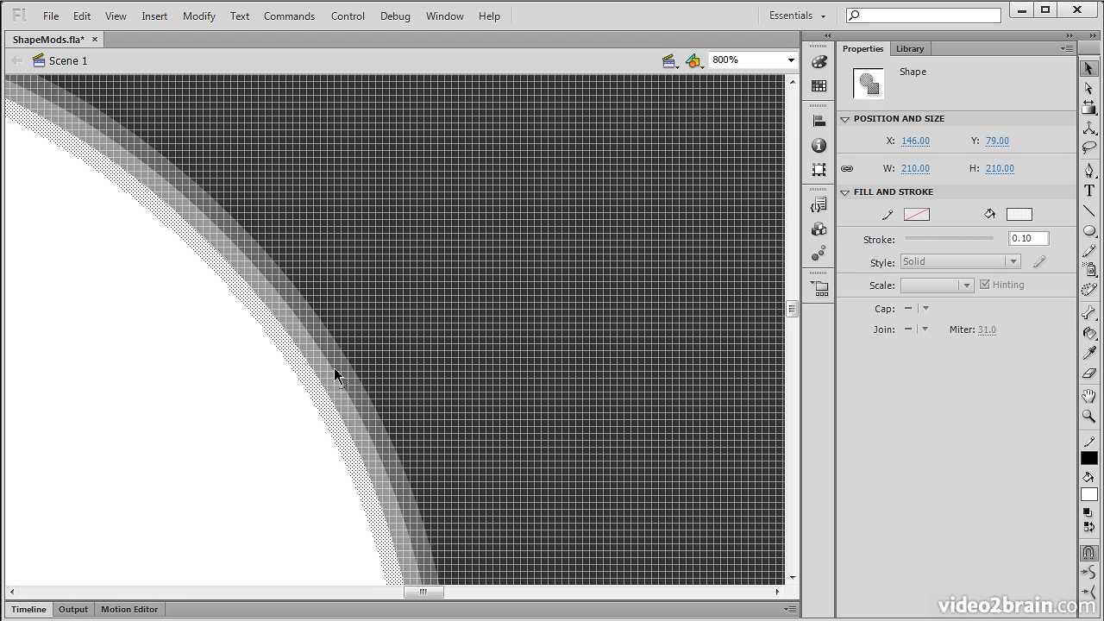
{"action": "left_click", "coordinate": [333, 371]}
{"action": "left_click", "coordinate": [326, 381]}
{"action": "left_click", "coordinate": [317, 391]}
{"action": "left_click", "coordinate": [293, 424]}
{"action": "left_click", "coordinate": [533, 385]}
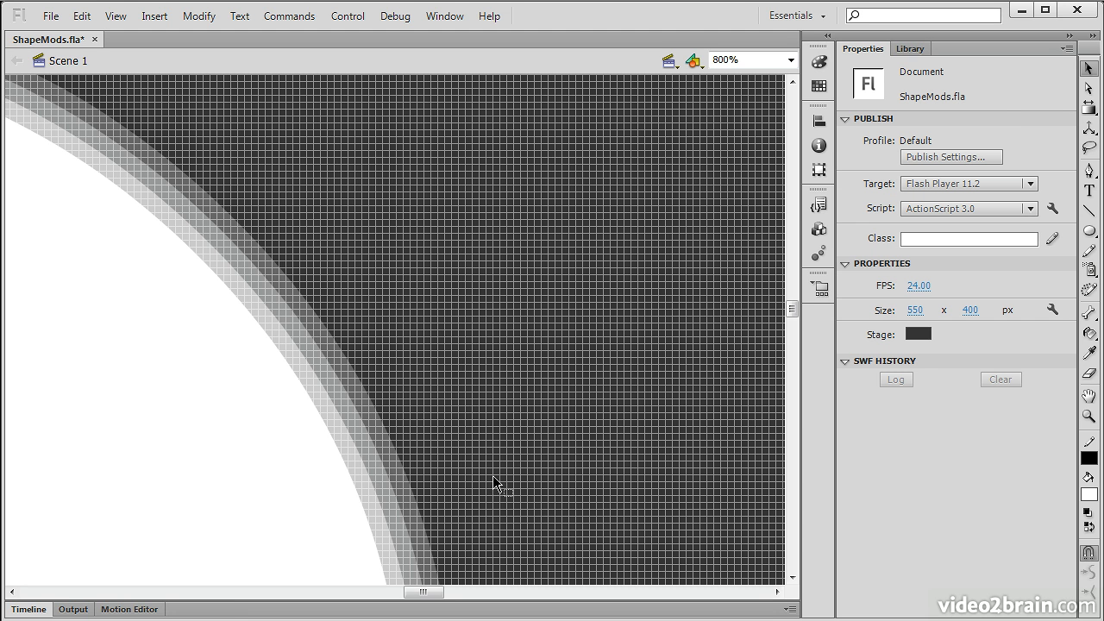
- Display the anchor points of the softened bands with the Subselection tool and pull the outermost band out into a bulge
{"action": "left_click", "coordinate": [1088, 88]}
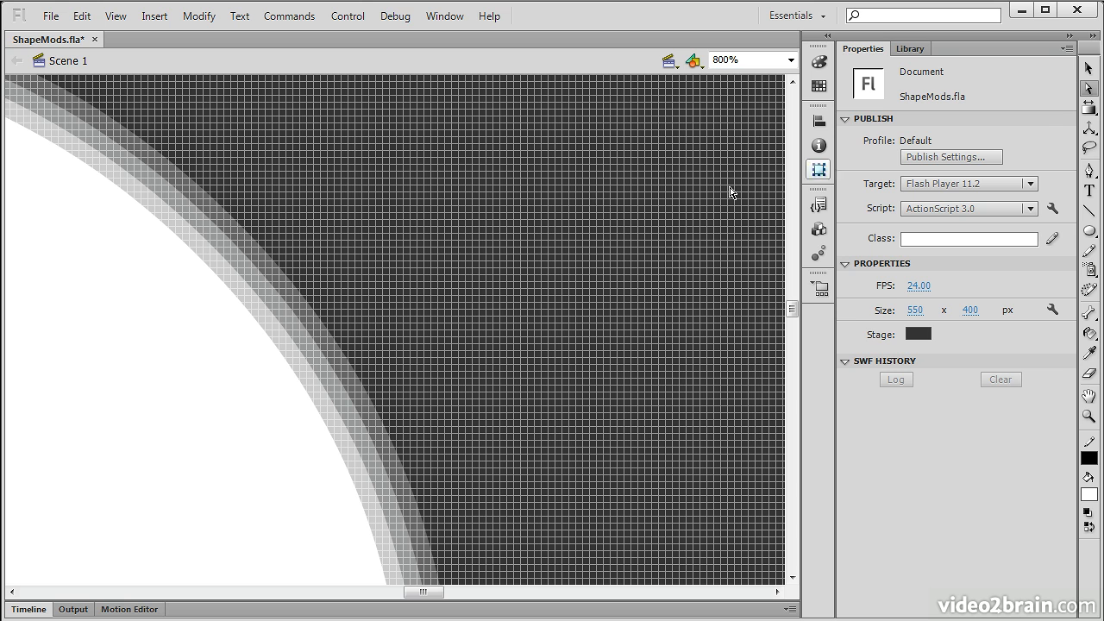
{"action": "left_click", "coordinate": [78, 568]}
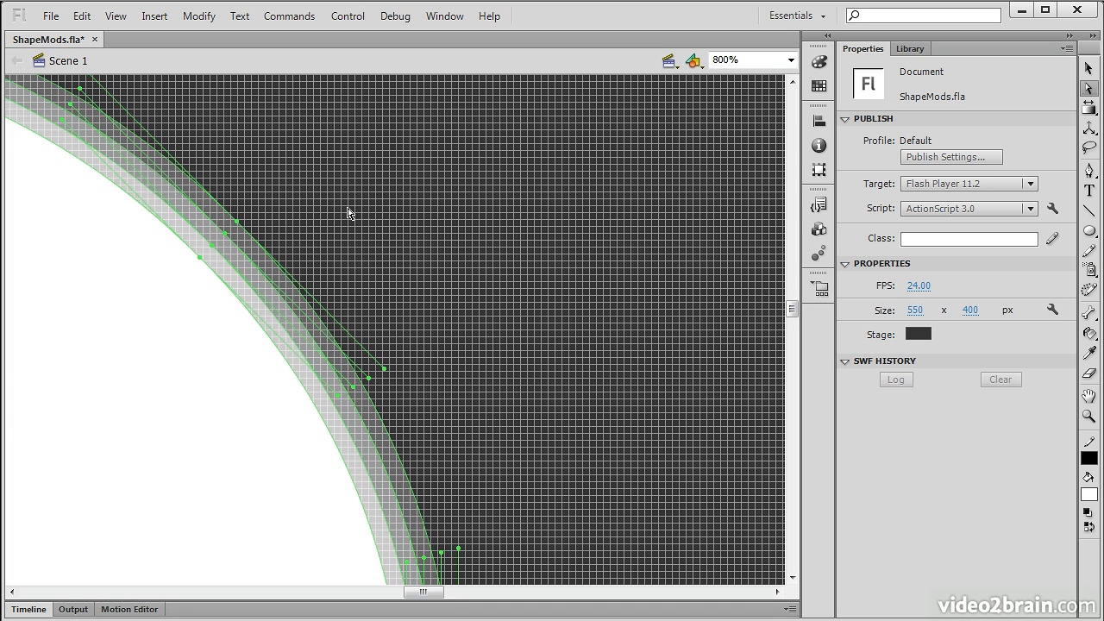
{"action": "left_click_drag", "start_coordinate": [243, 226], "coordinate": [697, 311]}
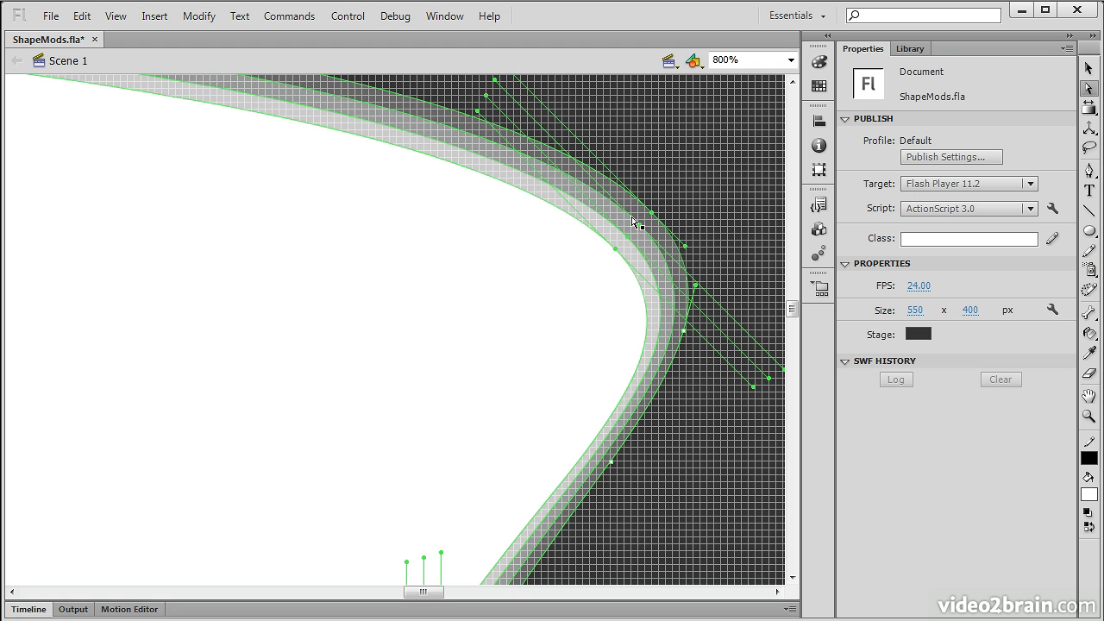
{"action": "left_click_drag", "start_coordinate": [654, 216], "coordinate": [466, 248]}
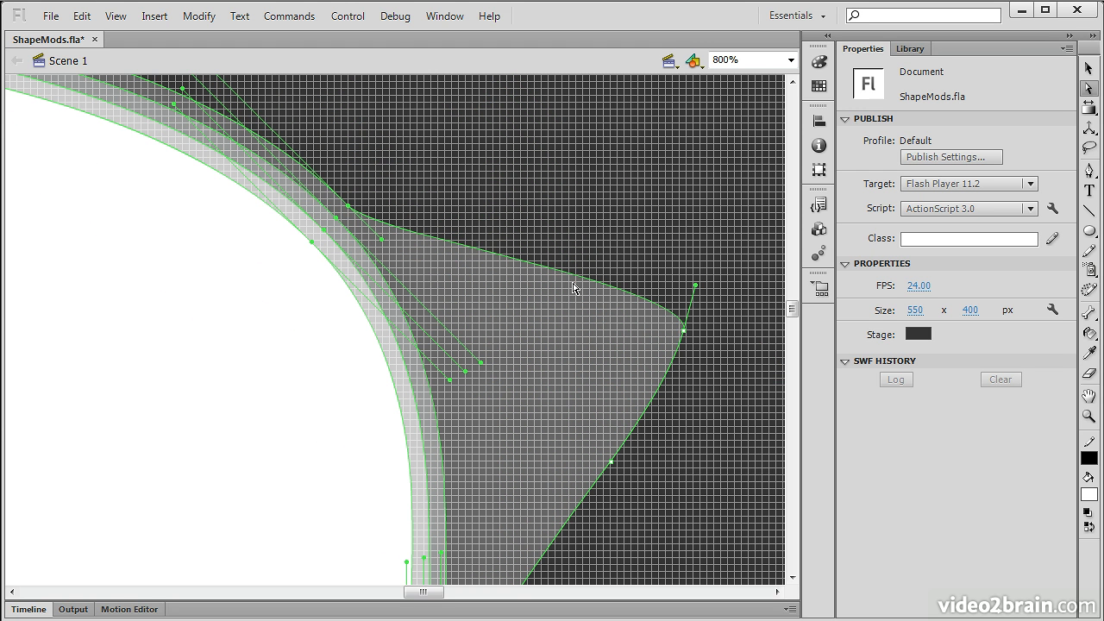
- Round the outermost band's bulge by adjusting the curve handles of the anchor at its tip
{"action": "left_click_drag", "start_coordinate": [696, 286], "coordinate": [692, 161]}
{"action": "left_click", "coordinate": [686, 369]}
{"action": "left_click", "coordinate": [682, 362]}
{"action": "left_click", "coordinate": [685, 333]}
{"action": "left_click_drag", "start_coordinate": [688, 365], "coordinate": [642, 436]}
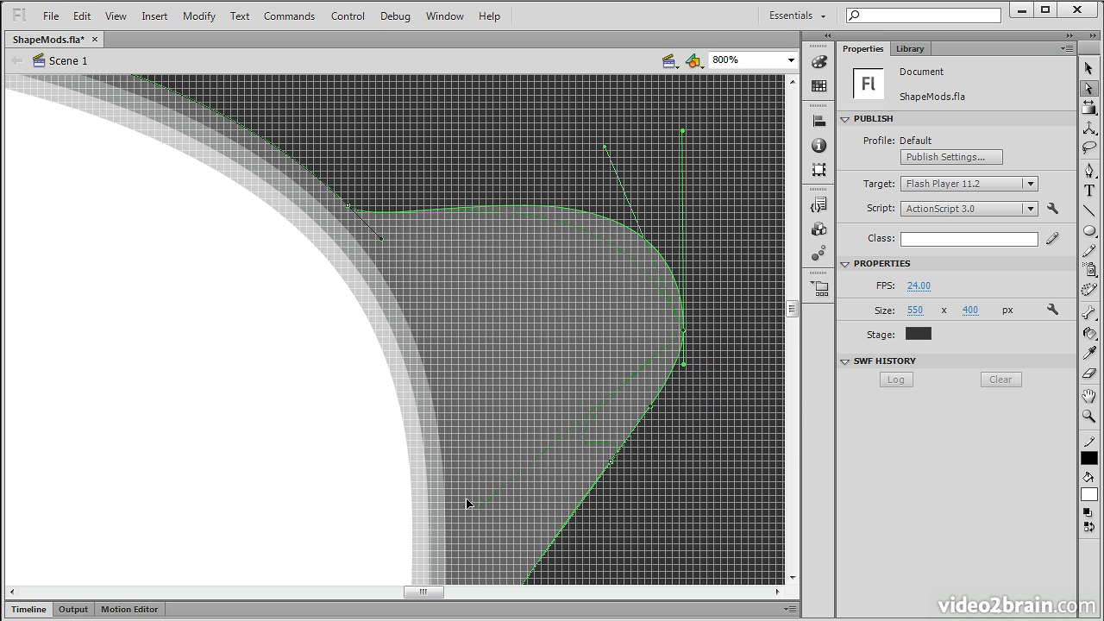
- Extend the bulge's lower side into a pointed lobe, raise its upper side into a second lobe, and deselect the shape
{"action": "left_click_drag", "start_coordinate": [684, 331], "coordinate": [888, 397]}
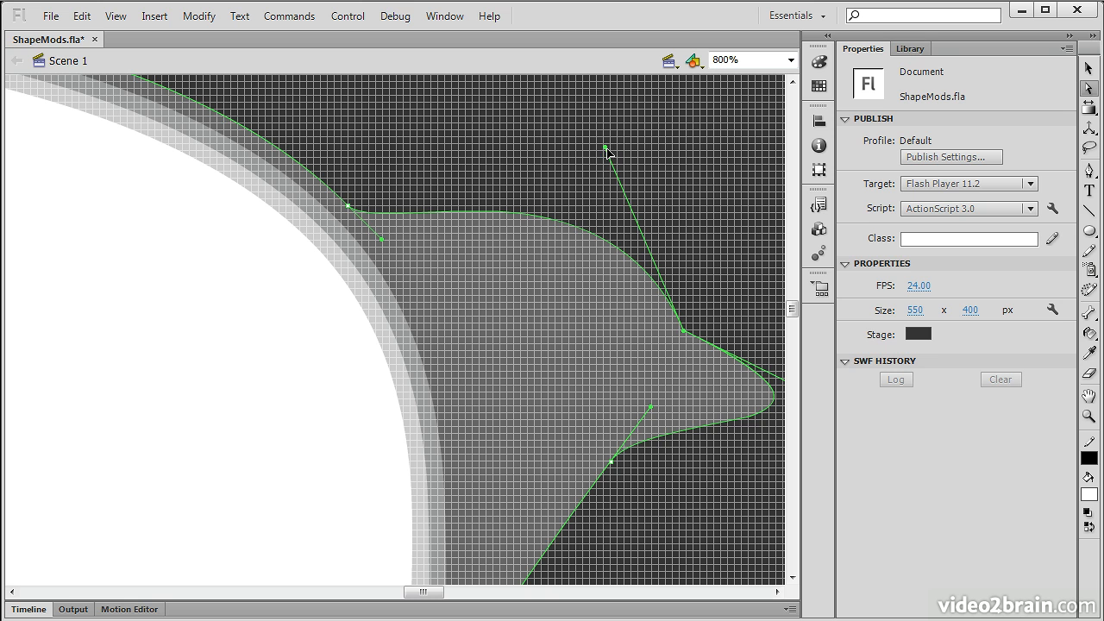
{"action": "left_click", "coordinate": [610, 151]}
{"action": "left_click", "coordinate": [366, 213]}
{"action": "left_click_drag", "start_coordinate": [354, 211], "coordinate": [682, 80]}
{"action": "left_click", "coordinate": [713, 231]}
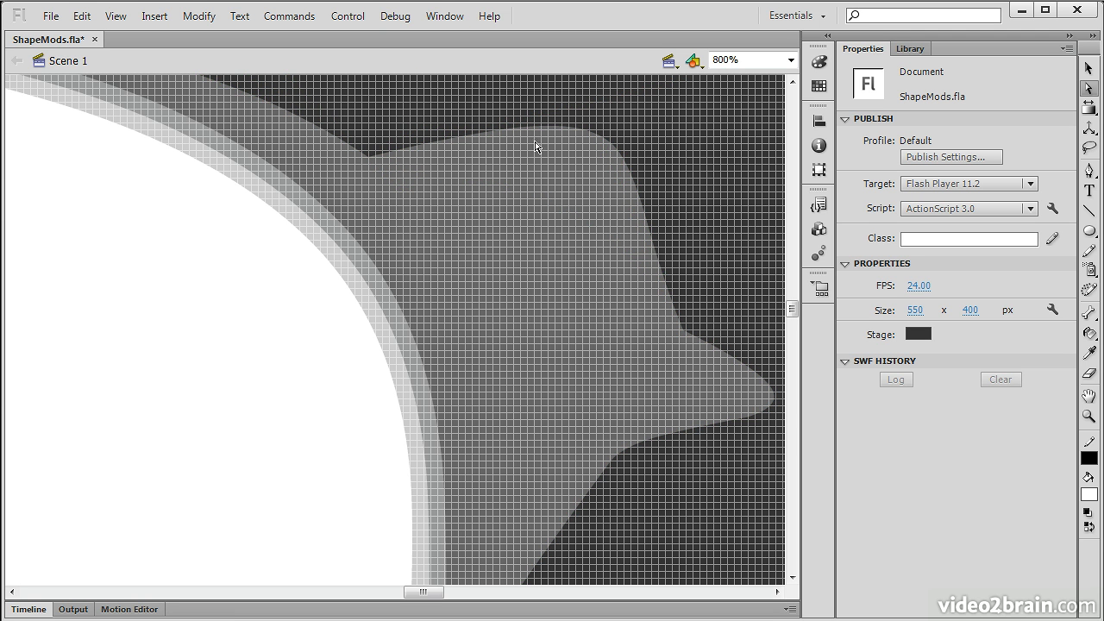